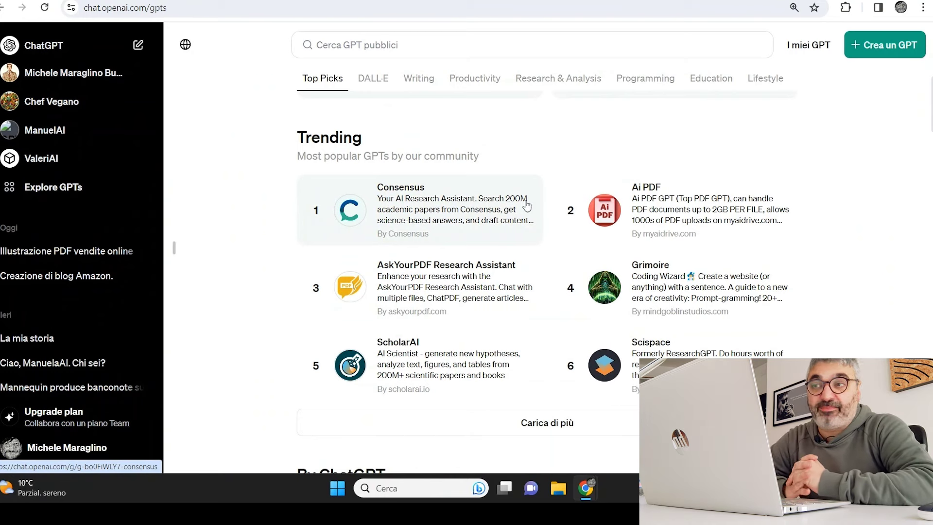
Step: View the start pages of the Consensus and Ai PDF GPTs from the Trending section, returning to the GPT list after each
left_click(445, 233)
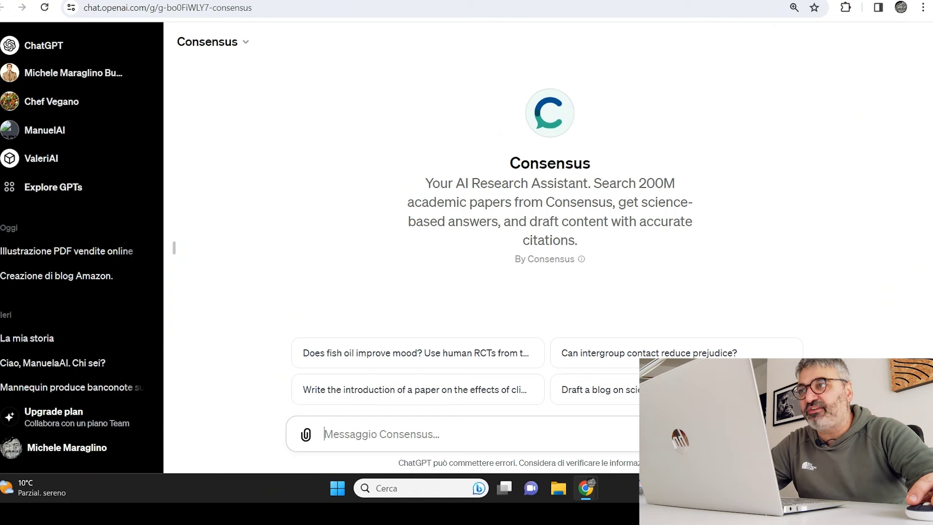
left_click(2, 6)
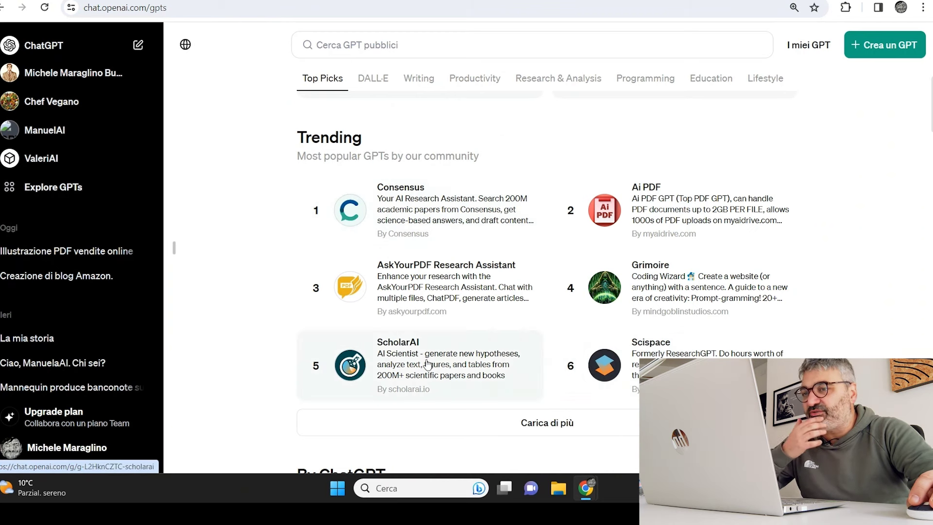
left_click(666, 212)
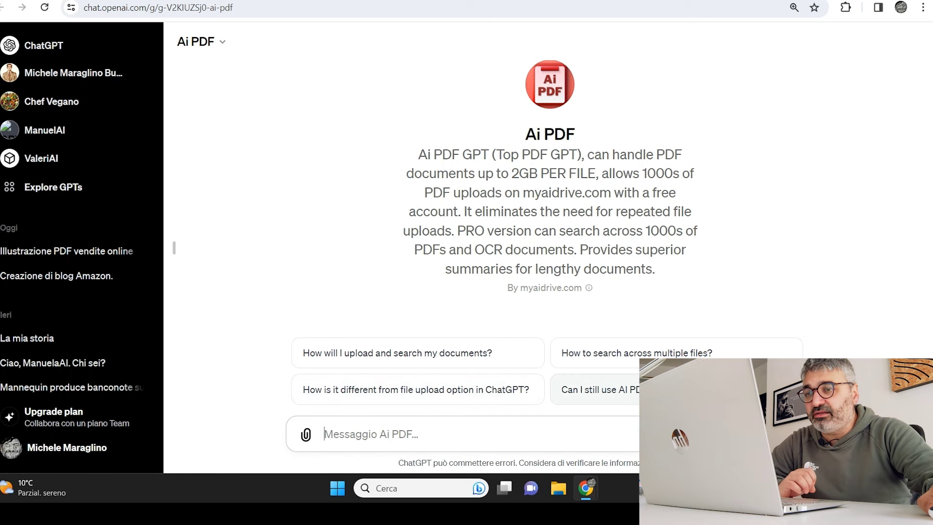
key("alt+Left")
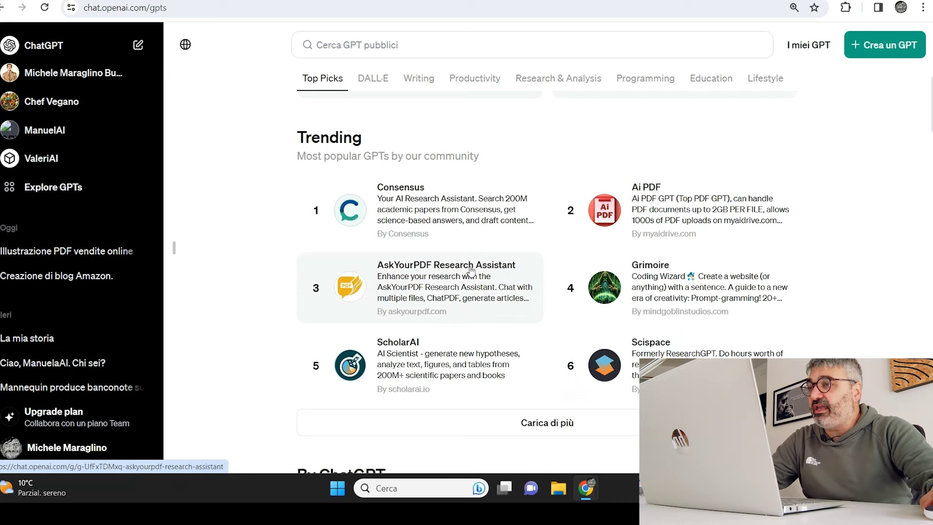
Step: Open the Logo Creator GPT from the DALL·E section of the GPT list
scroll(525, 255, "down", 1)
scroll(525, 254, "down", 3)
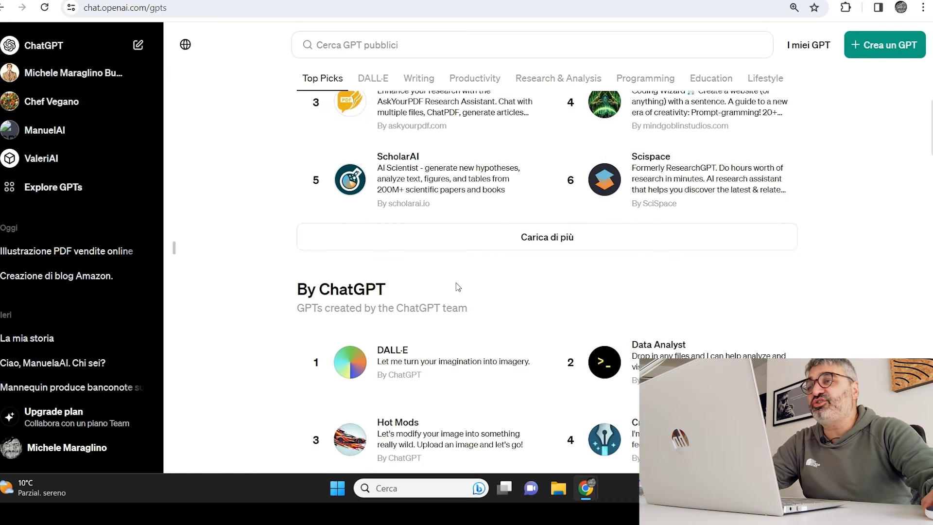
scroll(464, 277, "down", 7)
scroll(471, 268, "up", 3)
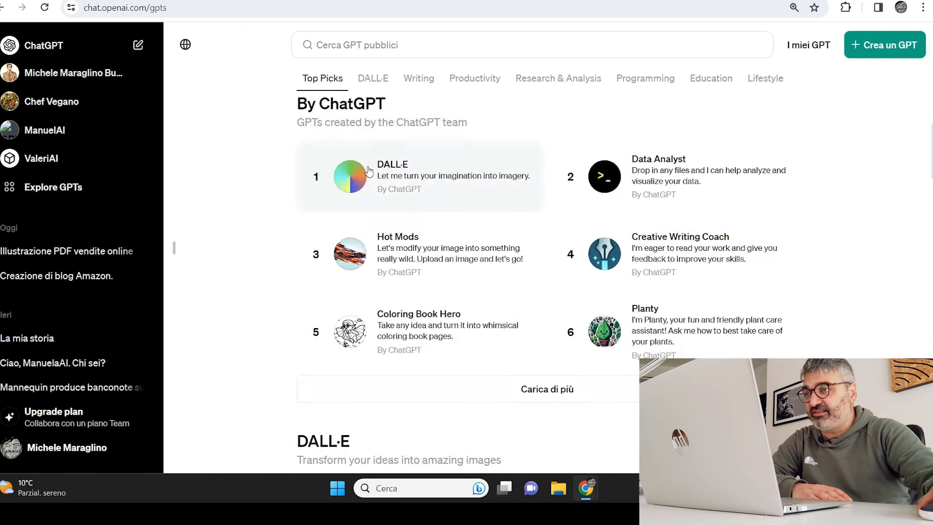
scroll(331, 270, "down", 4)
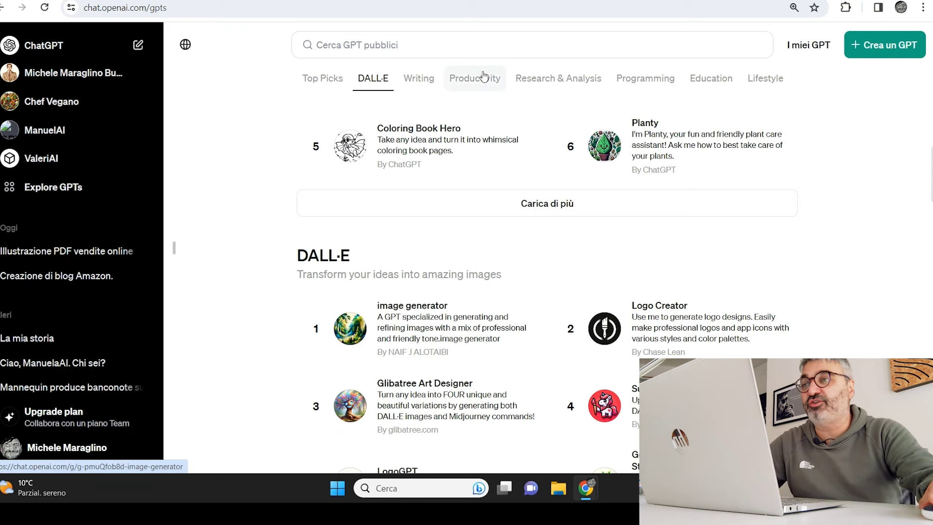
left_click(713, 331)
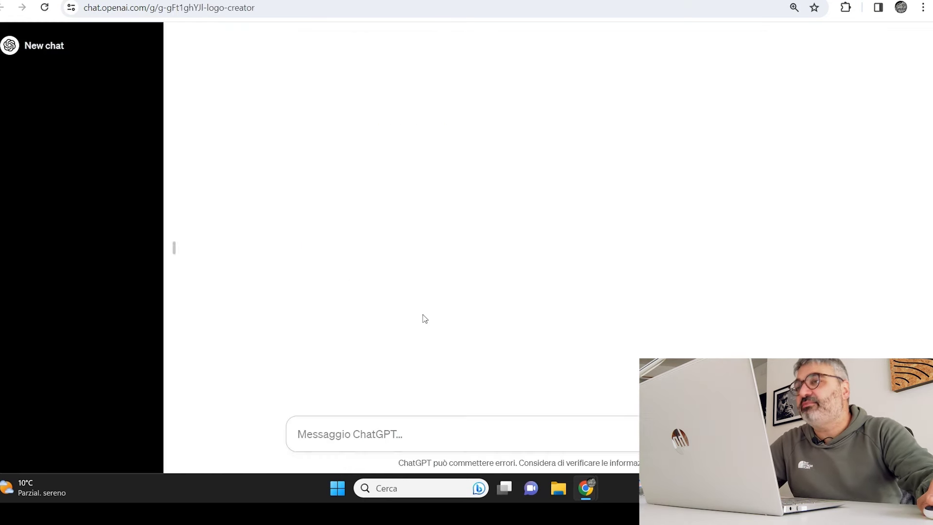
key("alt+Left")
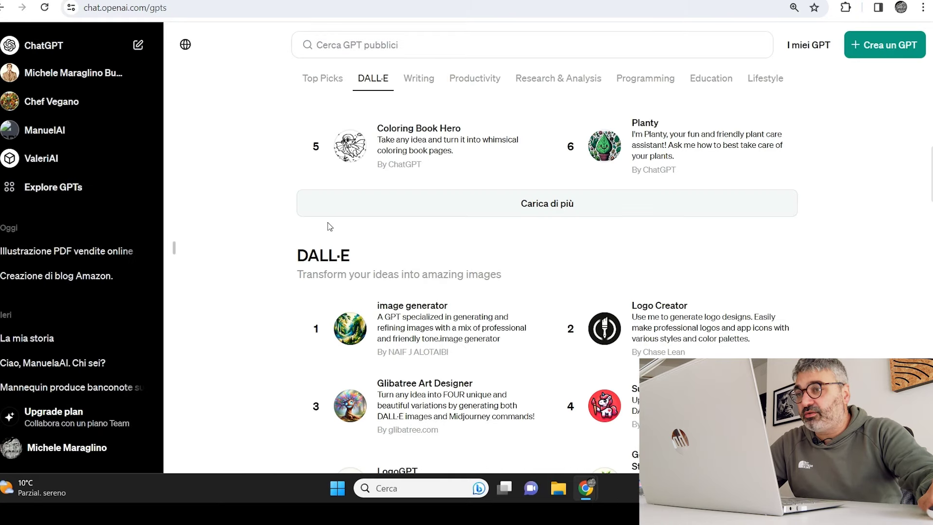
key("alt+Right")
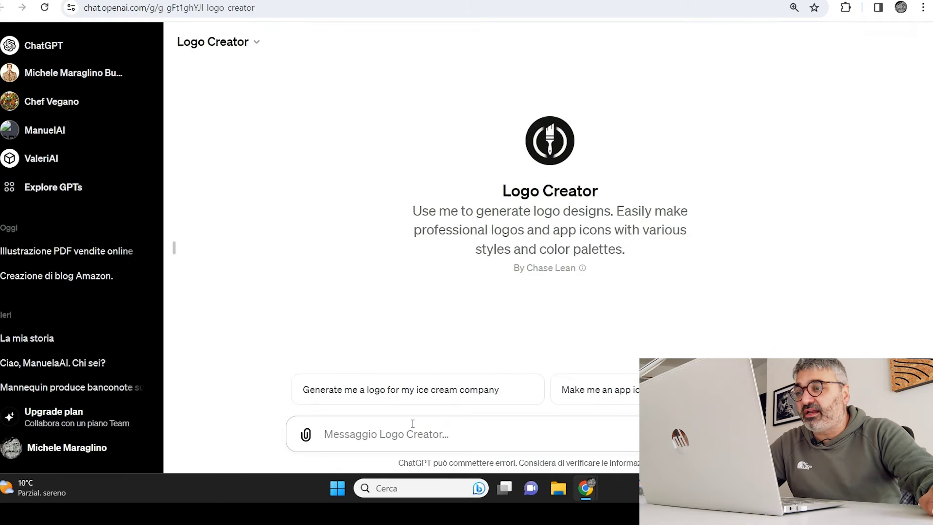
Step: Send "crea un logo per una squadra di calcio a 5 in provincia di alessandria. la squadra si chiama AlexFootbool" and answer the style question with "a"
type("crea un ")
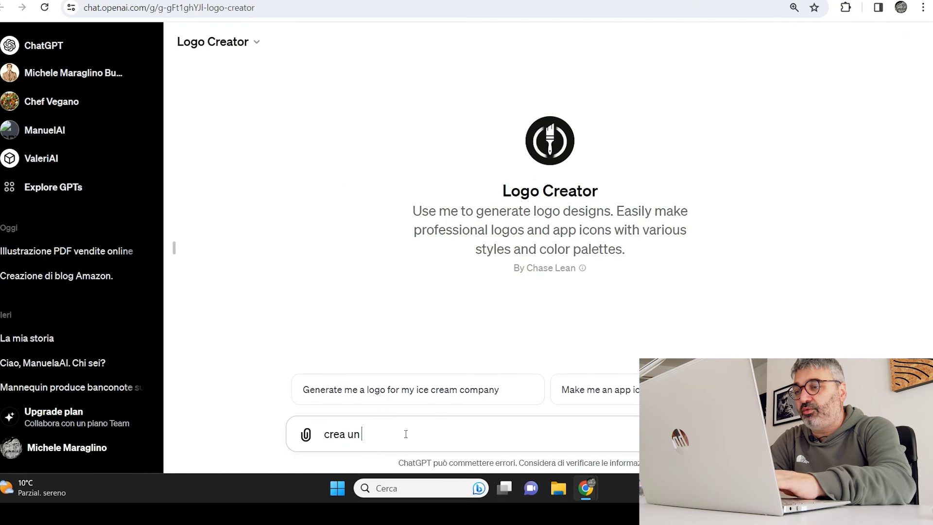
type("logo per una su")
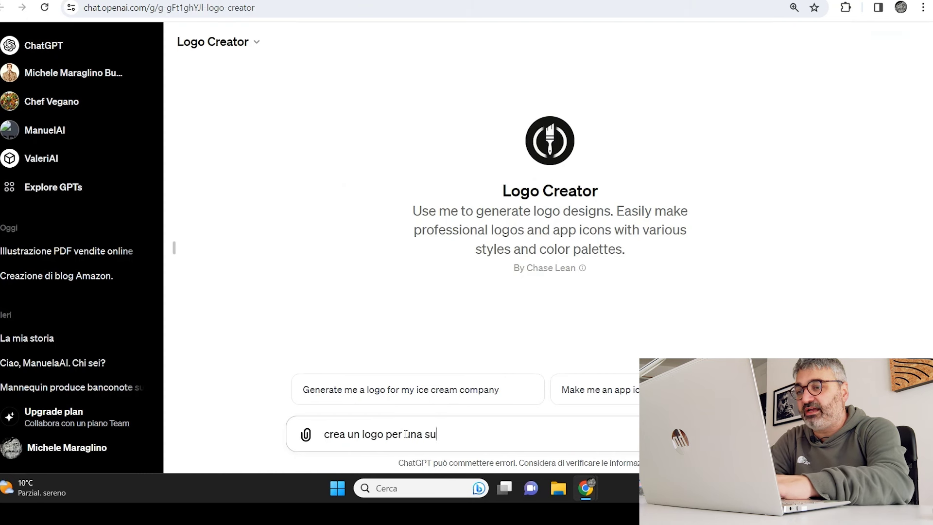
key("BackSpace")
type("quadra ")
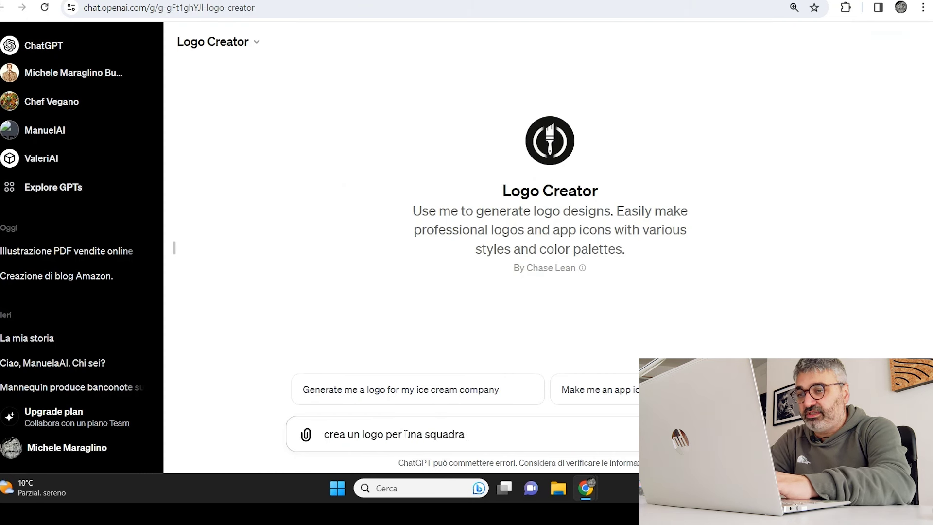
type("di calcio a 4")
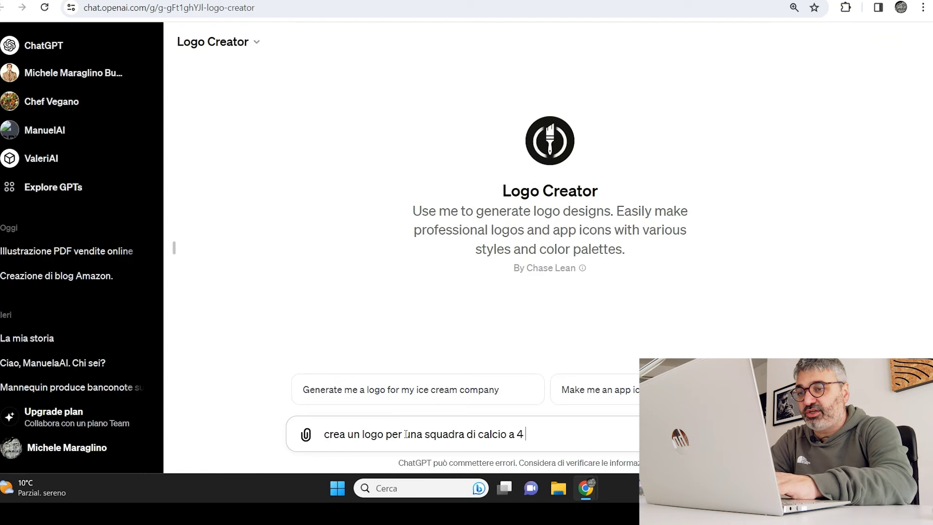
key("BackSpace")
key("BackSpace")
type("5")
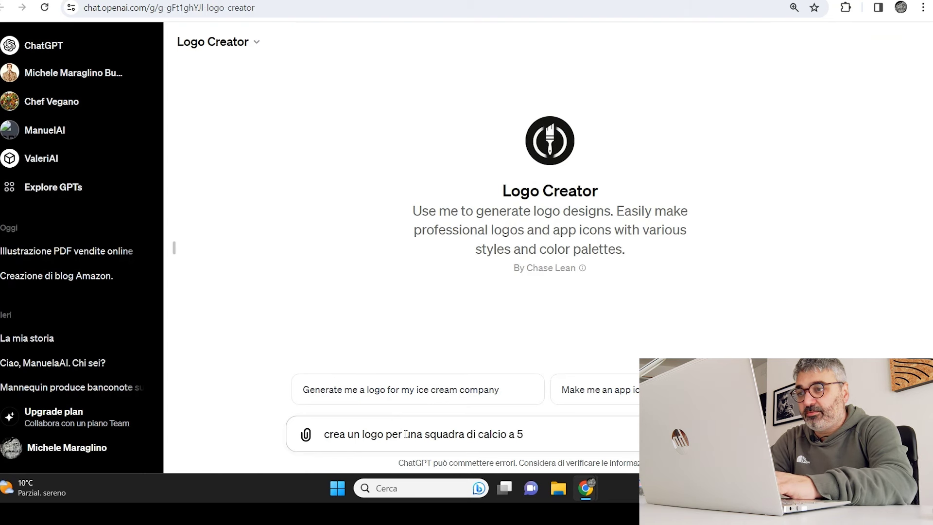
type(" in provincia di ")
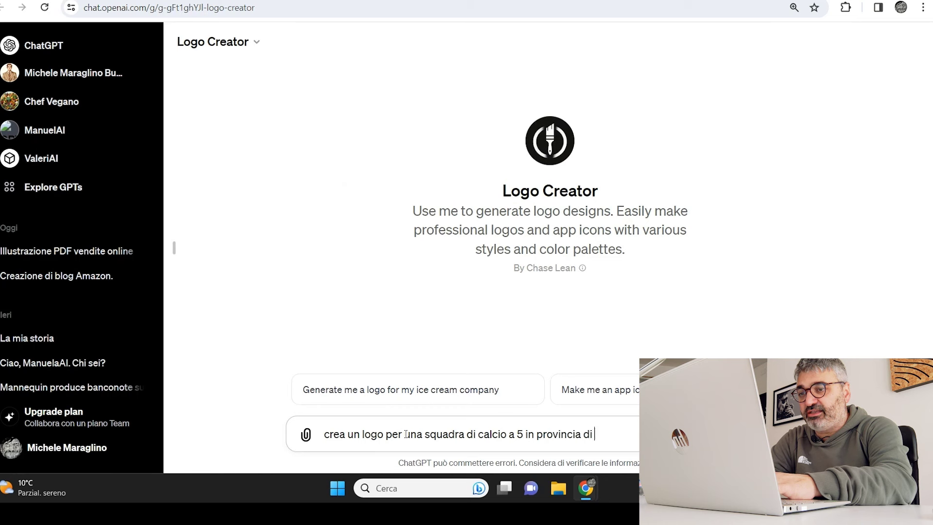
type("alessandr")
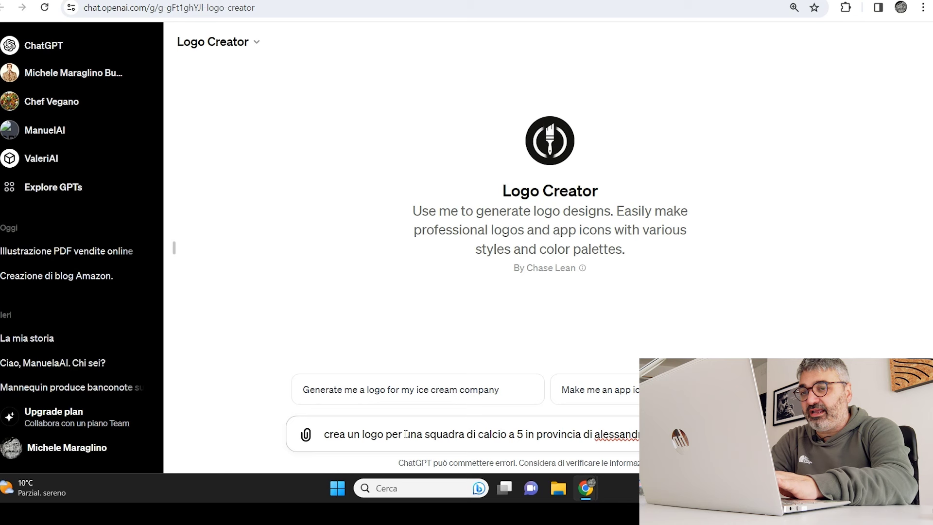
type("AlexG")
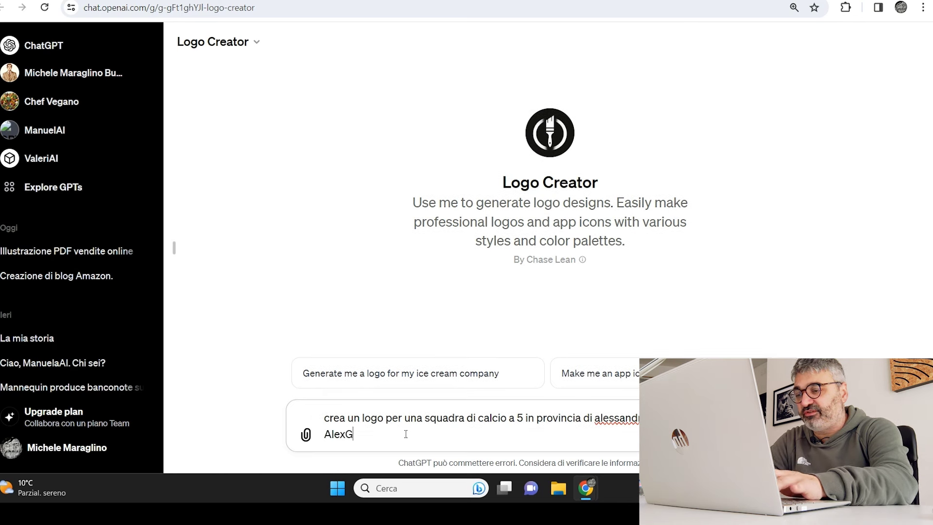
key("BackSpace")
type("Foot")
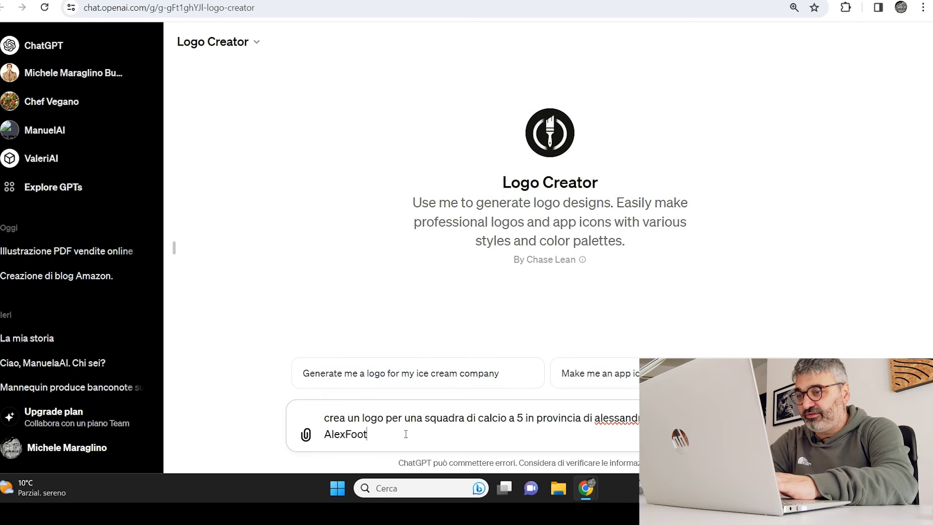
type("bool")
key("Return")
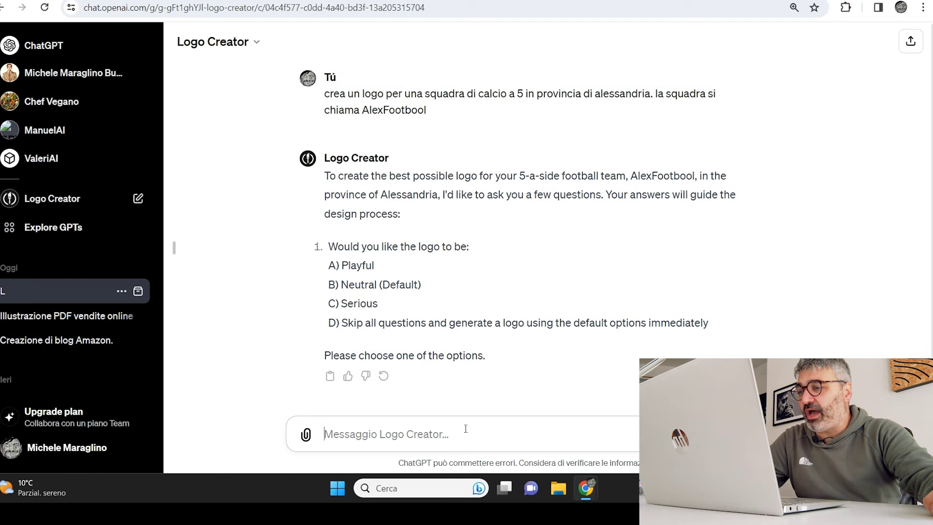
type("a")
key("Return")
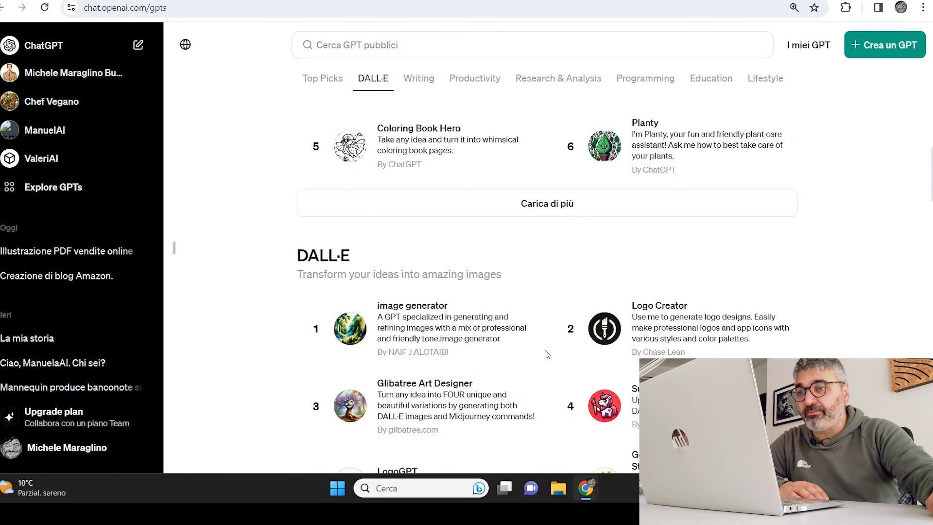
Step: Look through the GPTs listed under DALL·E, Writing, Productivity, Research & Analysis and Programming
scroll(546, 354, "down", 3)
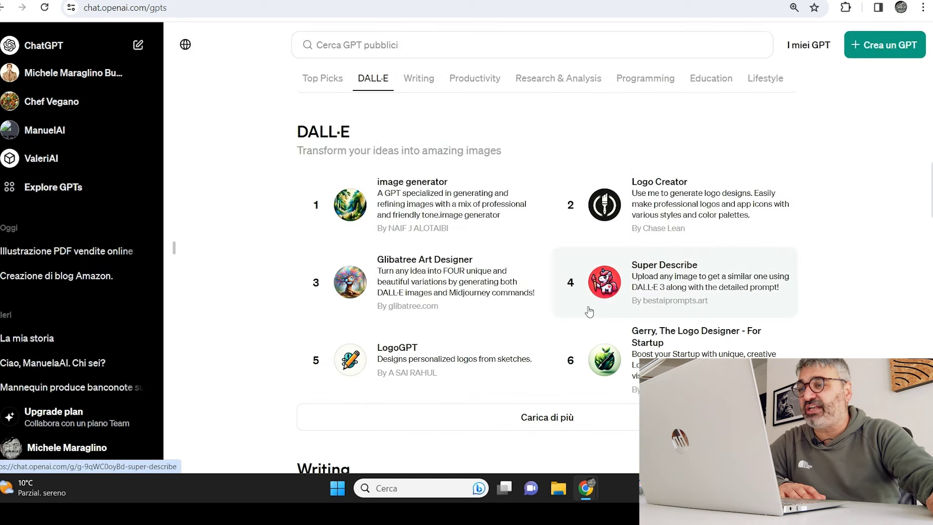
scroll(426, 350, "down", 10)
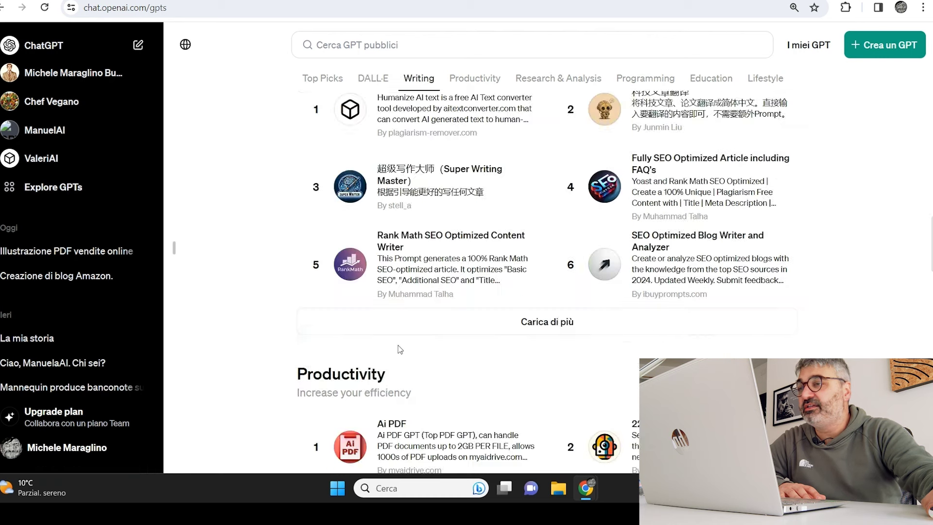
scroll(400, 350, "down", 5)
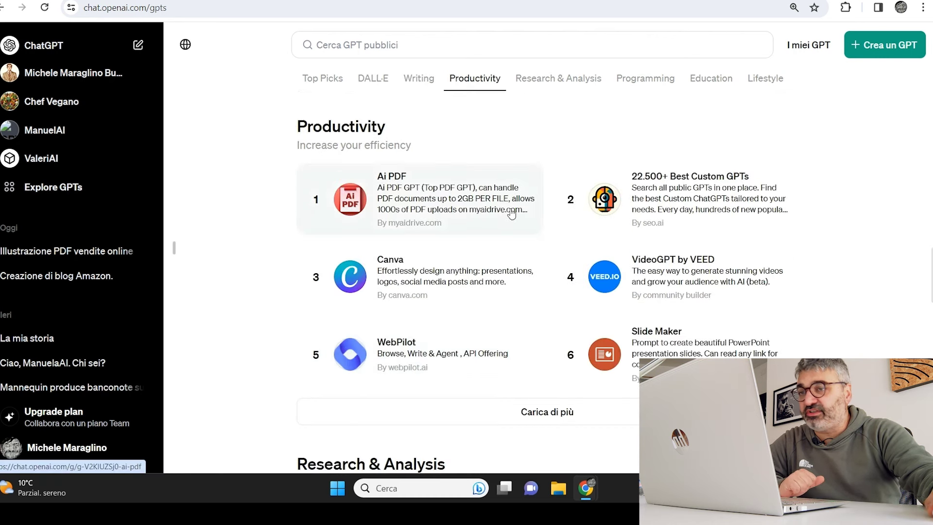
scroll(673, 346, "down", 3)
scroll(673, 346, "down", 3)
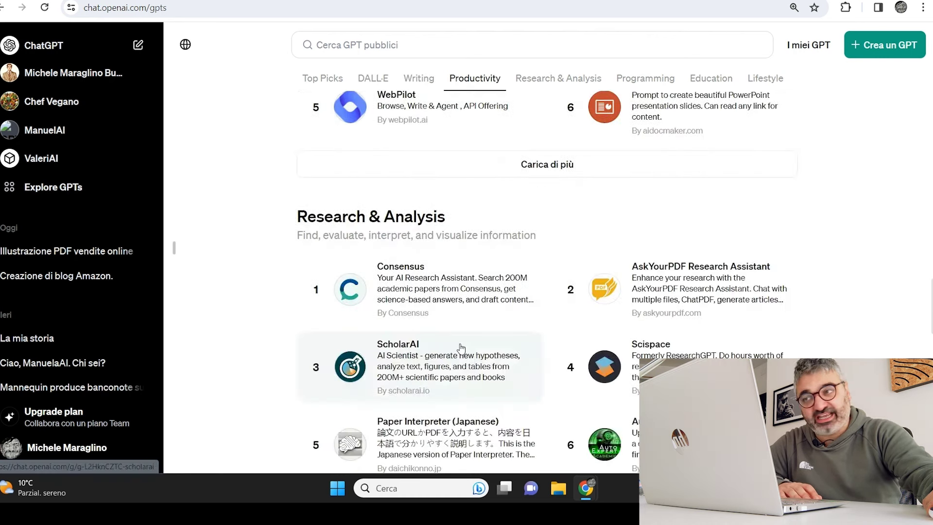
scroll(461, 348, "down", 4)
scroll(530, 351, "down", 5)
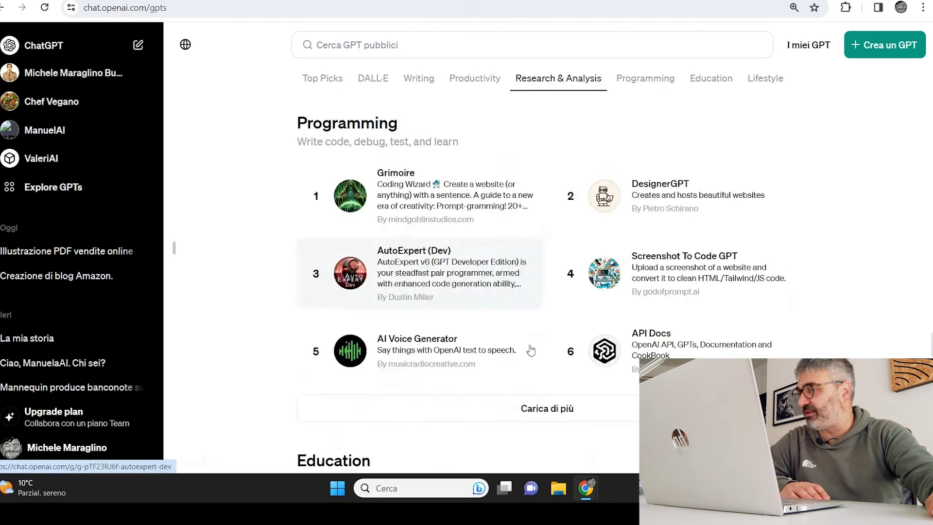
scroll(531, 349, "down", 2)
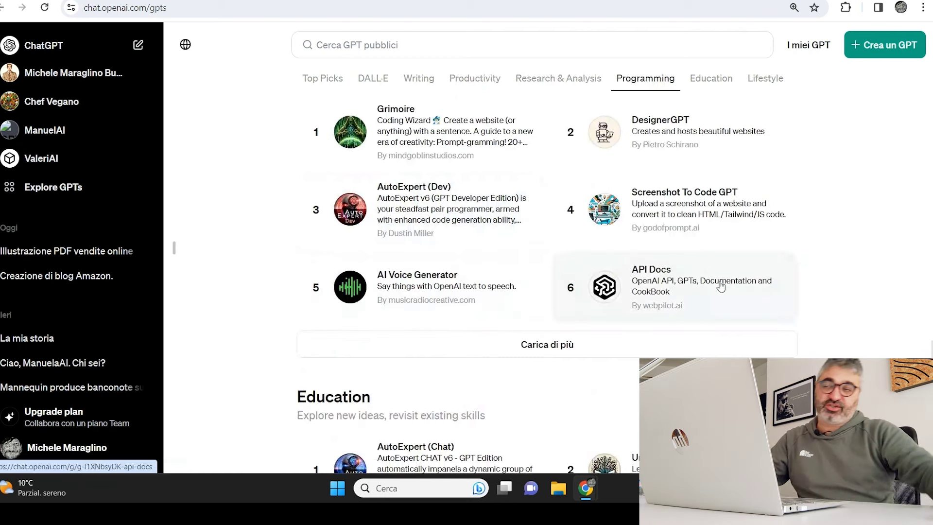
Step: Open the AI Voice Generator GPT from the Programming section and ask it "puoi parlare?"
left_click(454, 304)
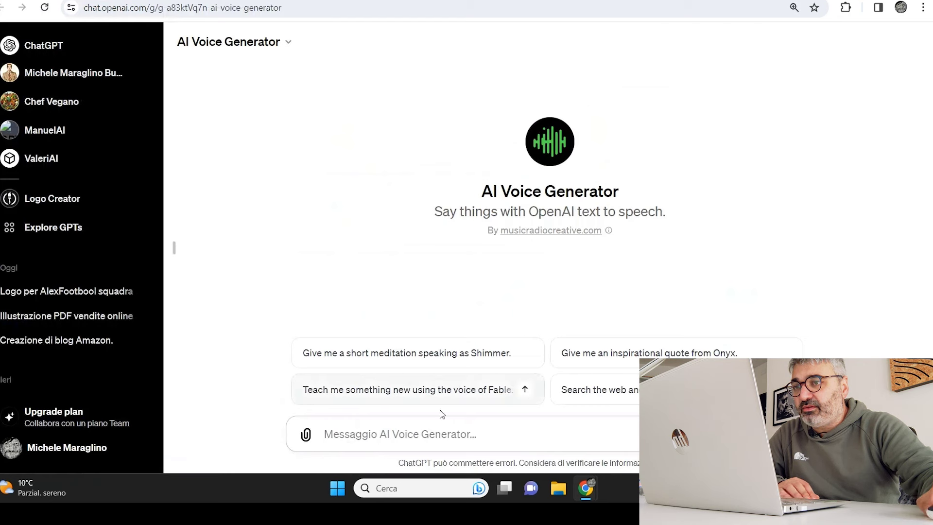
left_click(433, 441)
type("pu")
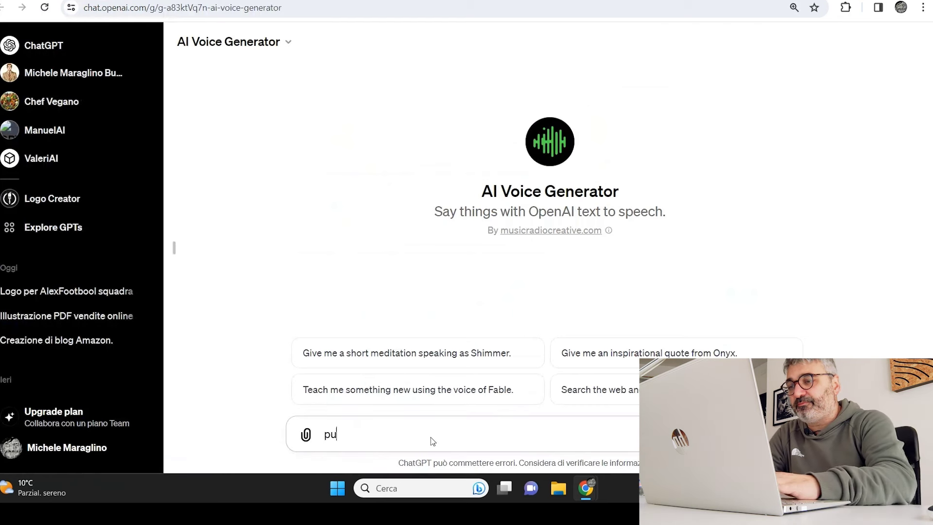
type("oi parlare?")
key("Return")
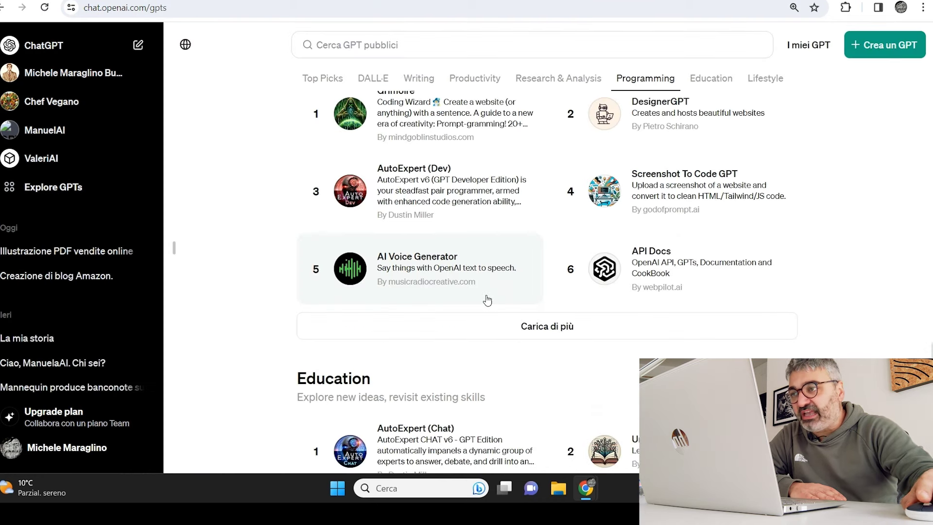
Step: Look through the Education and Lifestyle GPTs, request more Lifestyle entries, and go back up to the Programming section
scroll(487, 300, "down", 5)
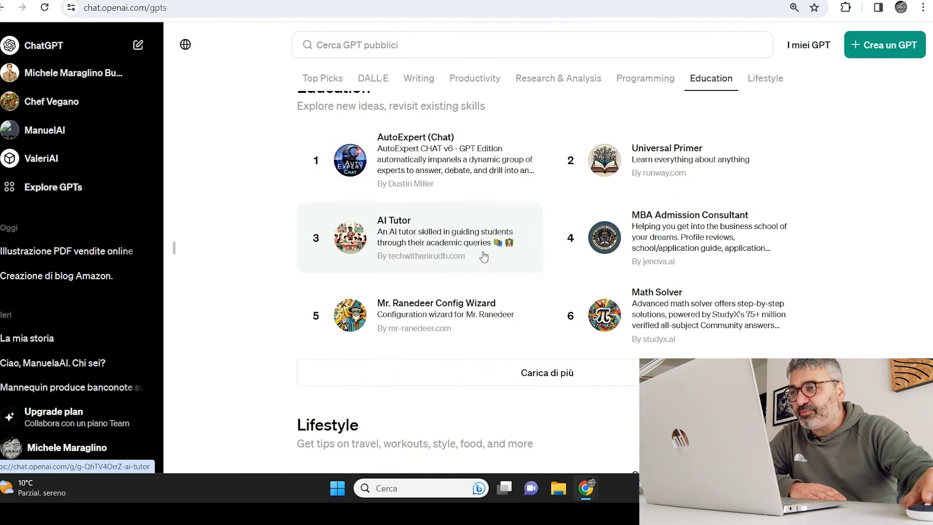
scroll(496, 269, "down", 2)
scroll(508, 283, "down", 2)
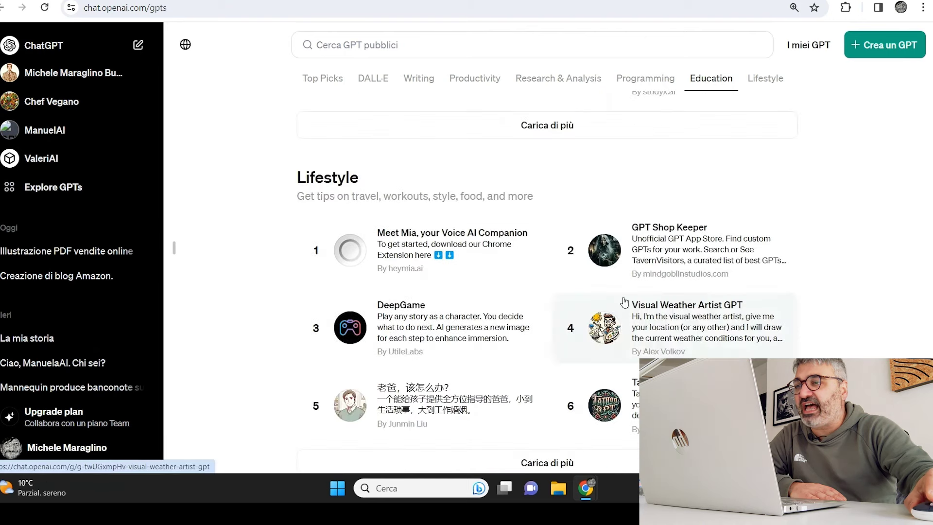
scroll(556, 318, "down", 1)
scroll(539, 411, "down", 1)
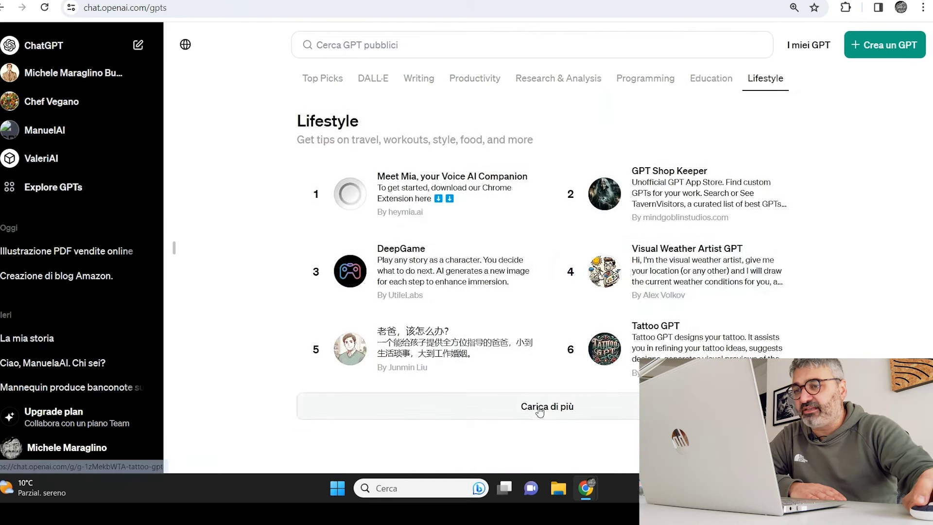
left_click(540, 410)
scroll(489, 228, "up", 3)
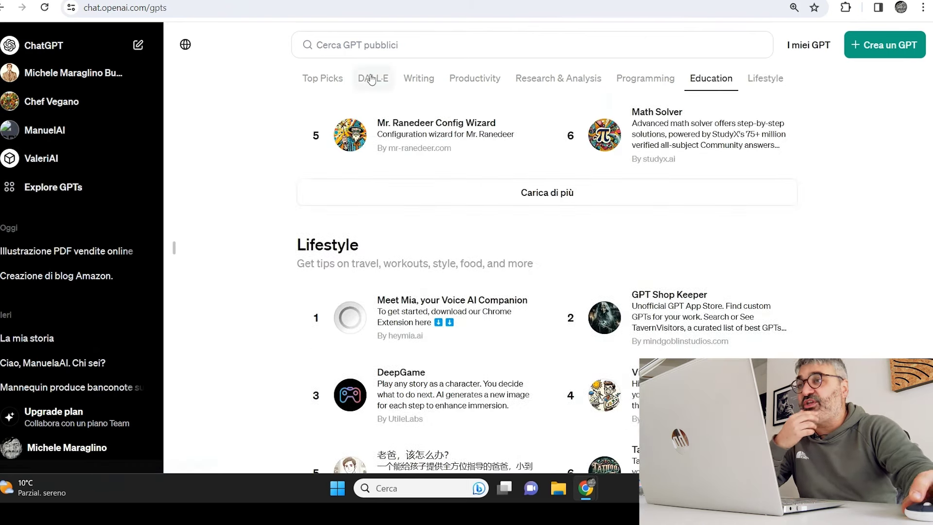
scroll(441, 129, "up", 3)
scroll(441, 129, "up", 2)
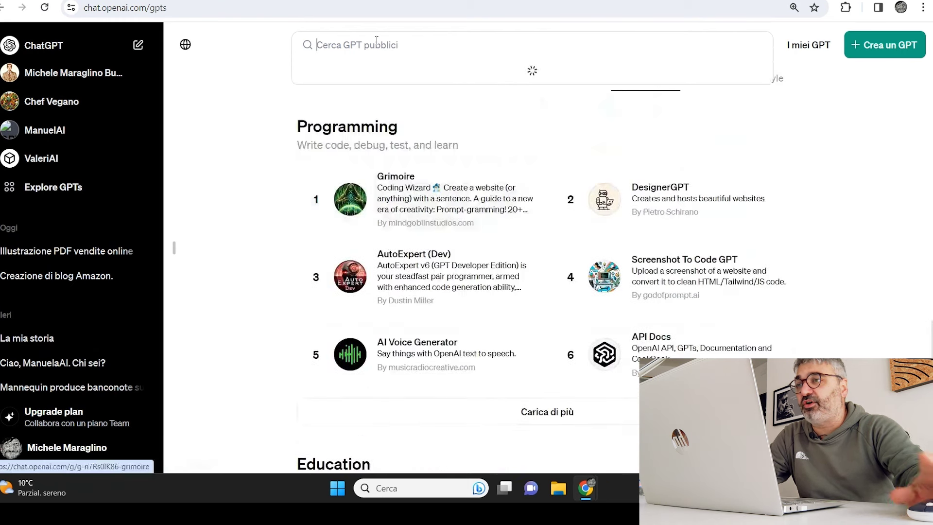
Step: Search the public GPTs for "fidanzata virtuale"
left_click(376, 40)
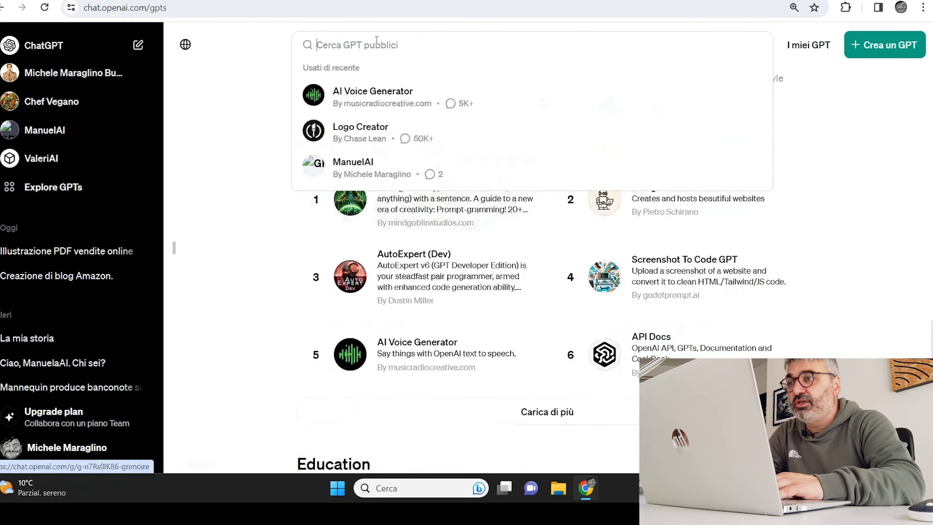
type("gi")
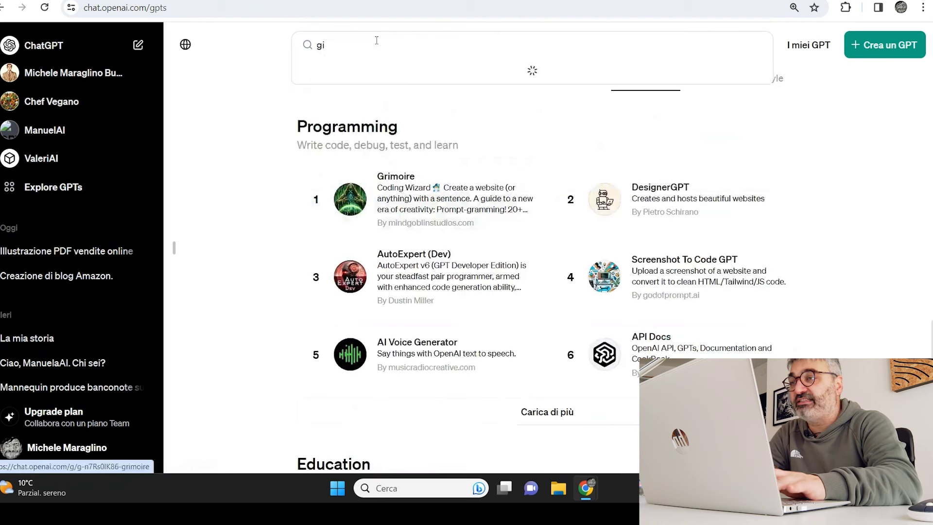
type("danzate")
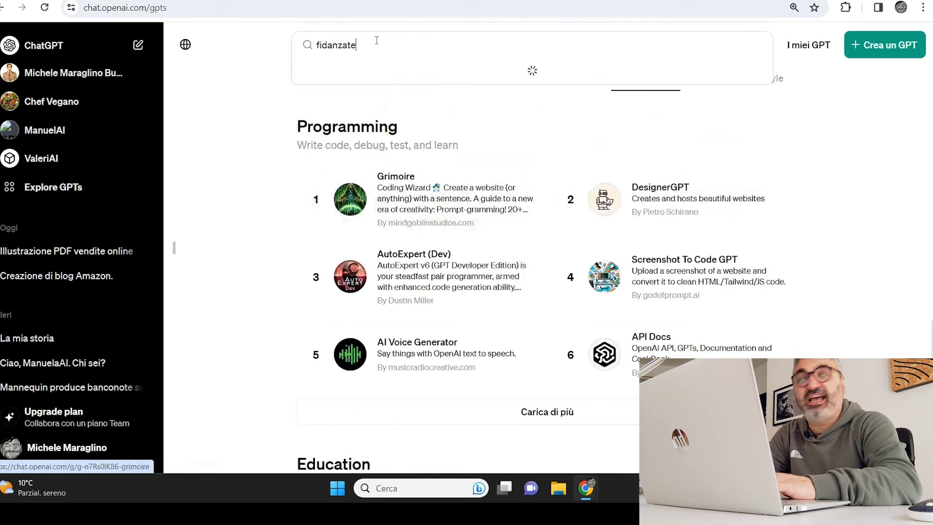
type(" ai")
key("BackSpace")
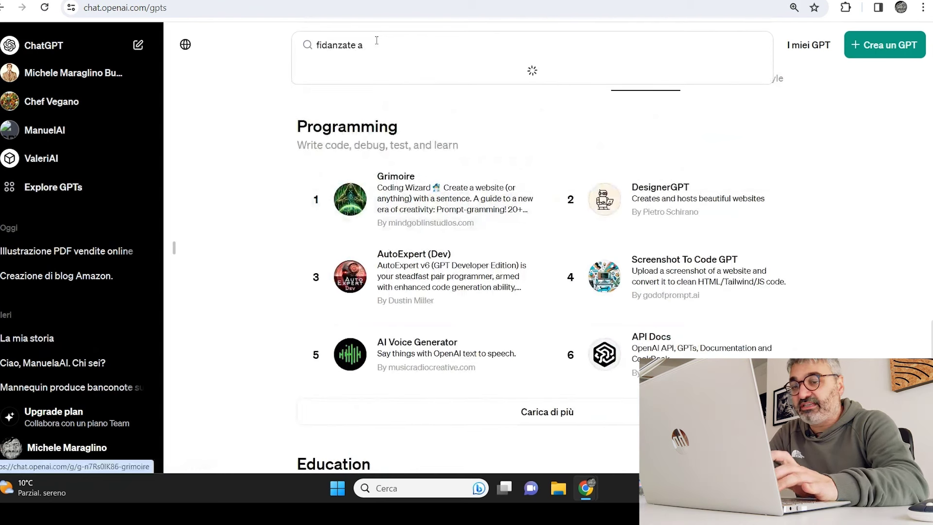
key("BackSpace")
key("BackSpace")
key("BackSpace")
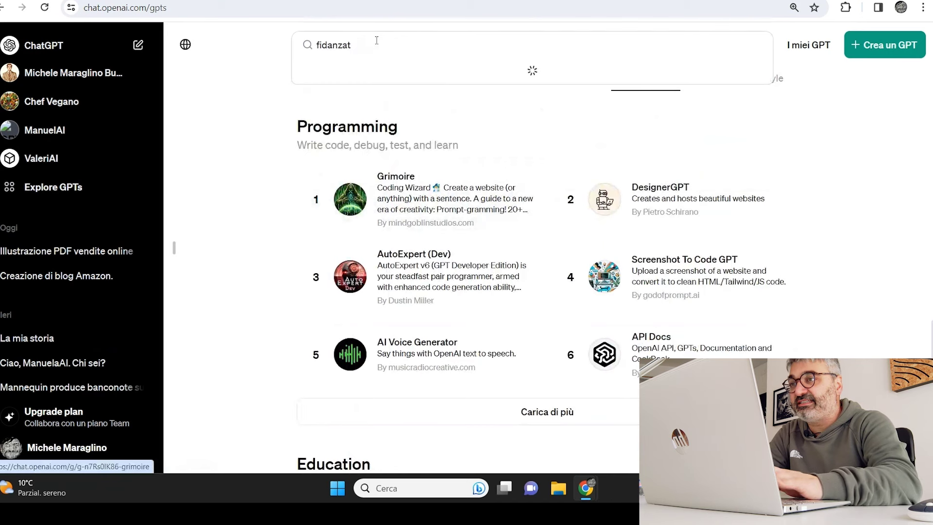
type("a virtuale")
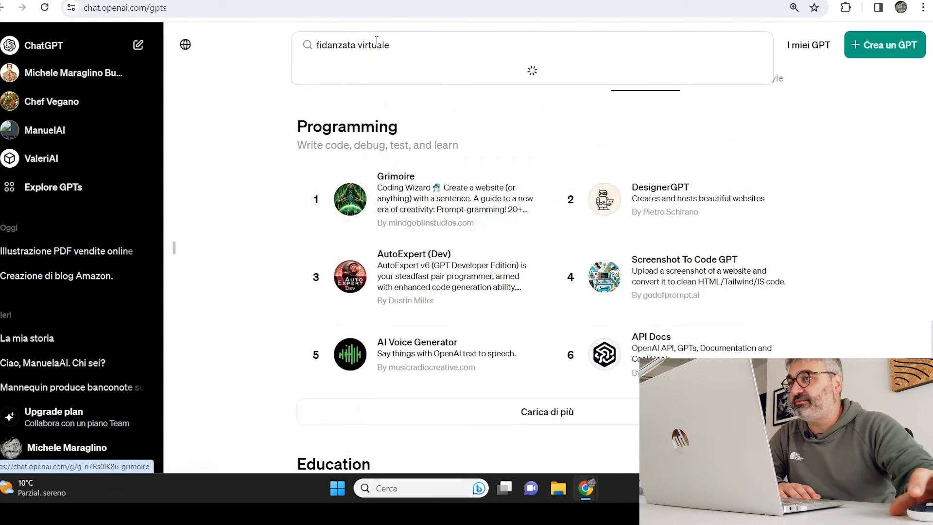
Step: Clear the public GPT search text and close the search suggestions
key("BackSpace")
key("BackSpace")
key("BackSpace")
key("BackSpace")
key("BackSpace")
key("BackSpace")
key("BackSpace")
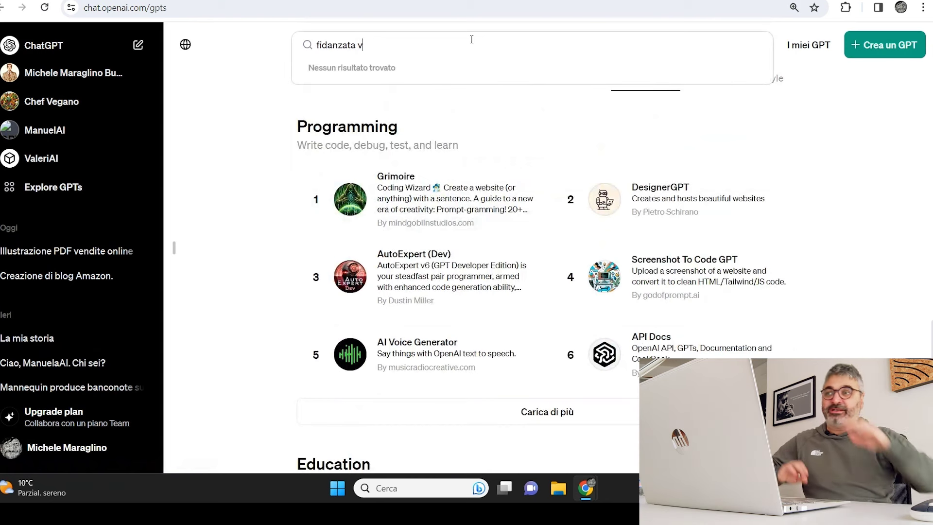
key("BackSpace")
key("BackSpace")
key("BackSpace")
key("BackSpace")
key("BackSpace")
key("BackSpace")
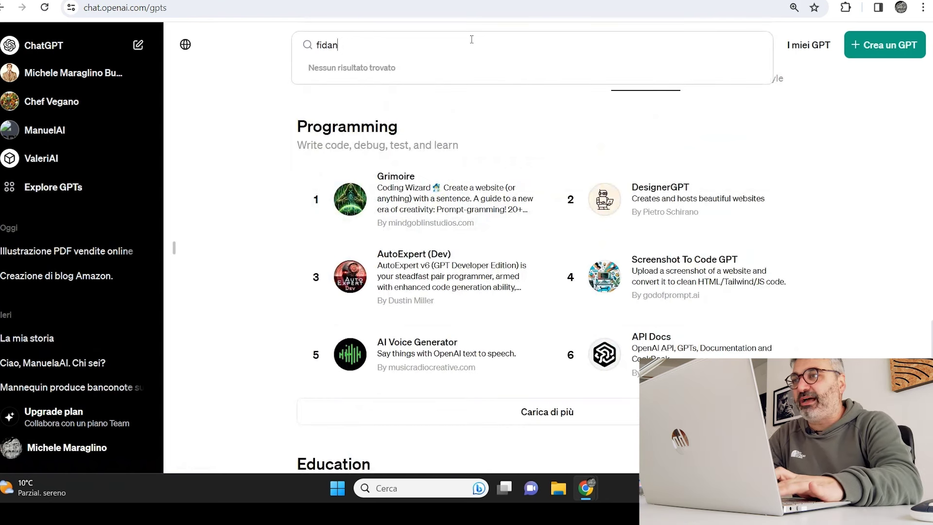
key("BackSpace")
key("BackSpace")
key("BackSpace")
key("BackSpace")
key("BackSpace")
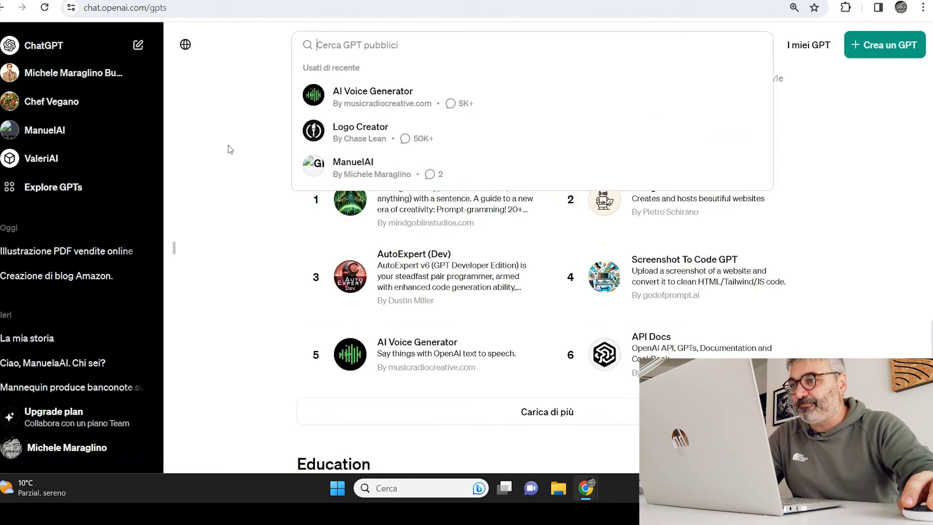
left_click(230, 149)
Step: Start a new GPT and send the GPT Builder the request "crea una fidanzata virtuale"
scroll(490, 282, "up", 1)
scroll(491, 282, "up", 6)
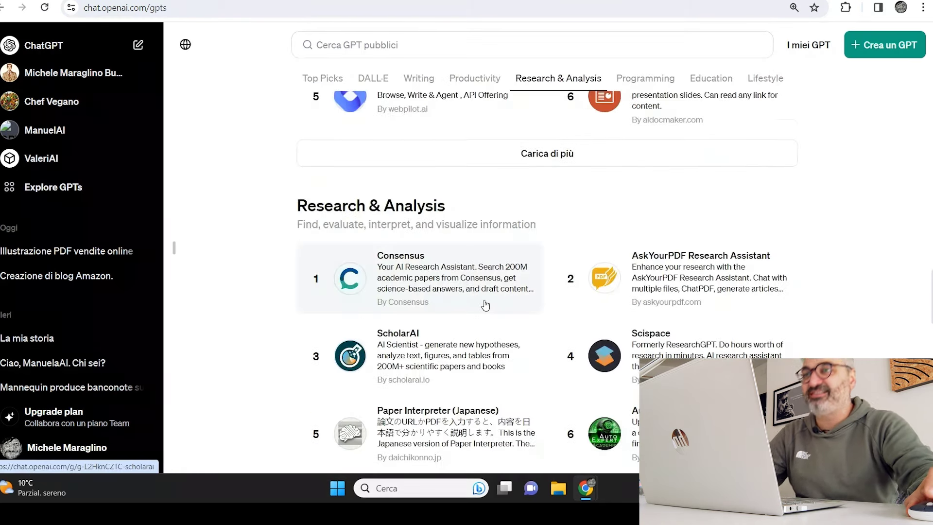
scroll(503, 292, "up", 15)
scroll(521, 280, "up", 15)
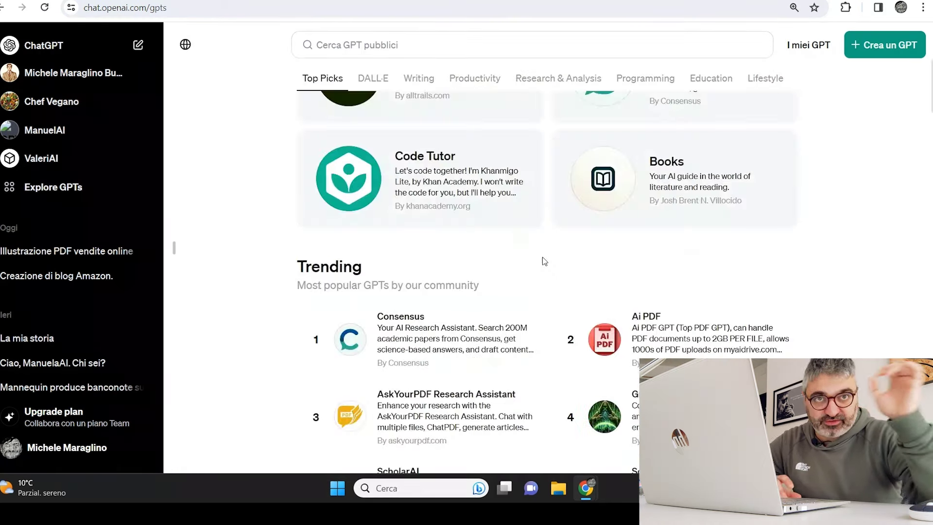
scroll(612, 231, "up", 5)
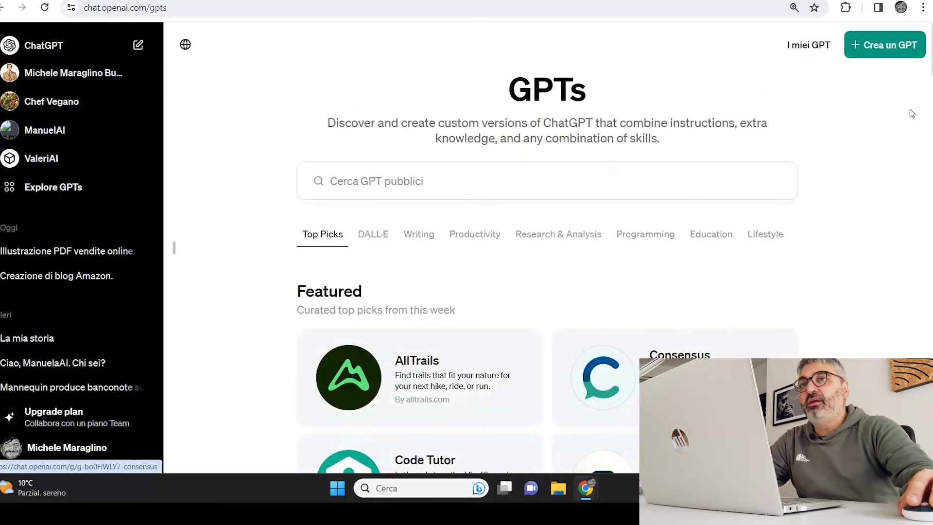
left_click(853, 43)
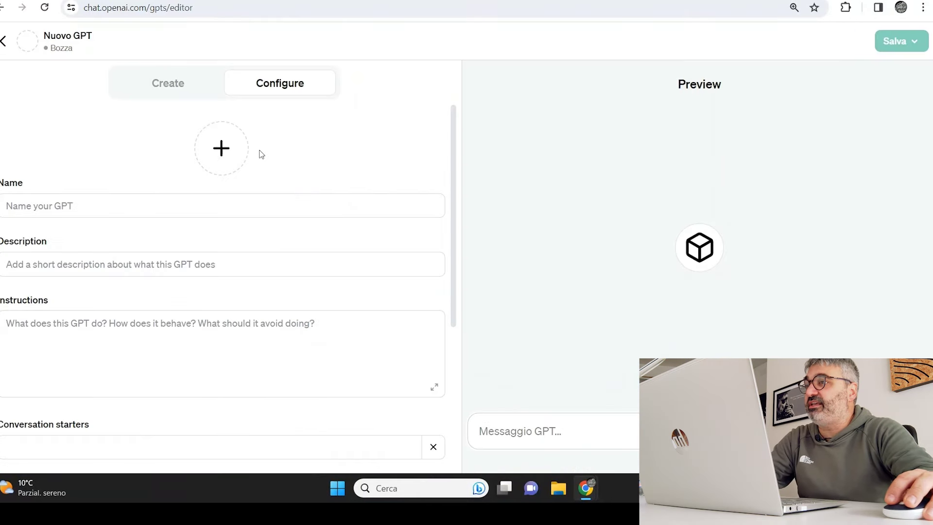
left_click(59, 432)
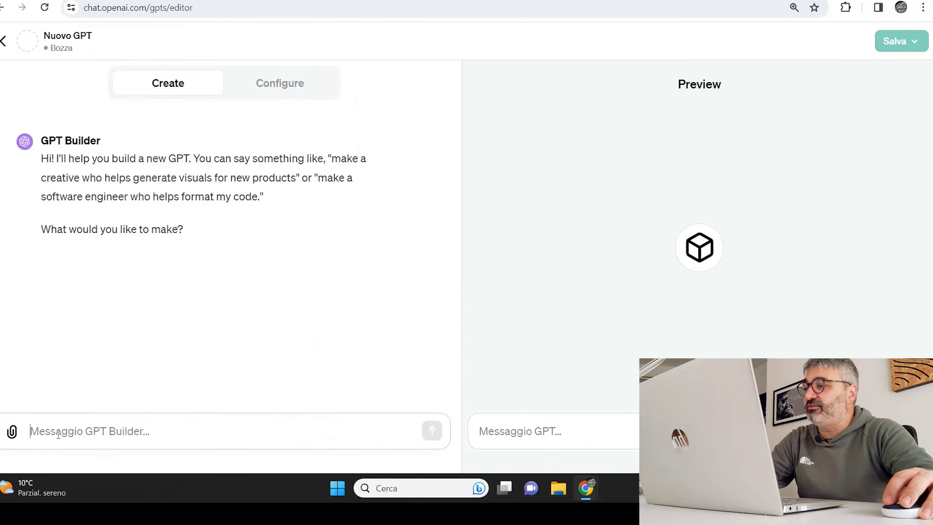
type("crea una fi")
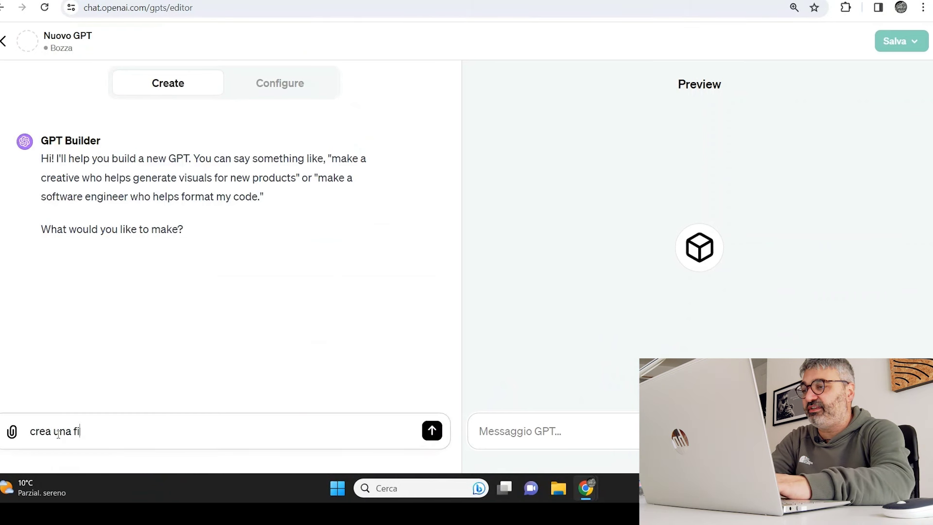
type("danza")
key("BackSpace")
type("ta v")
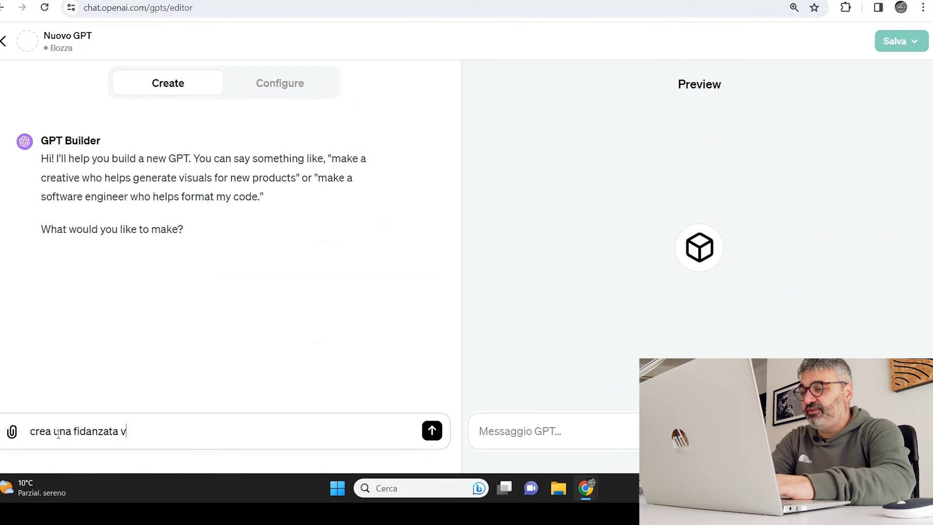
type("irtuale")
key("Return")
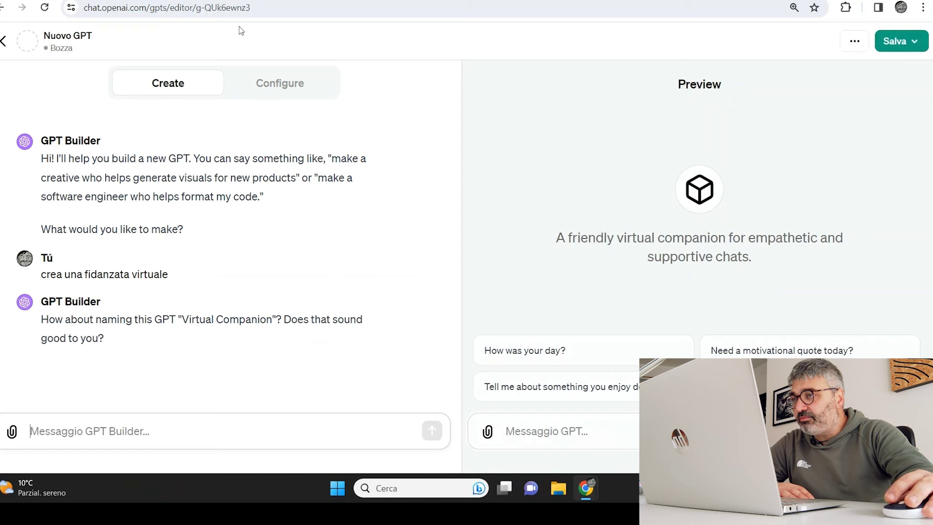
Step: Name the new GPT "Girlfriend AI" in its configuration
left_click(272, 83)
left_click(38, 206)
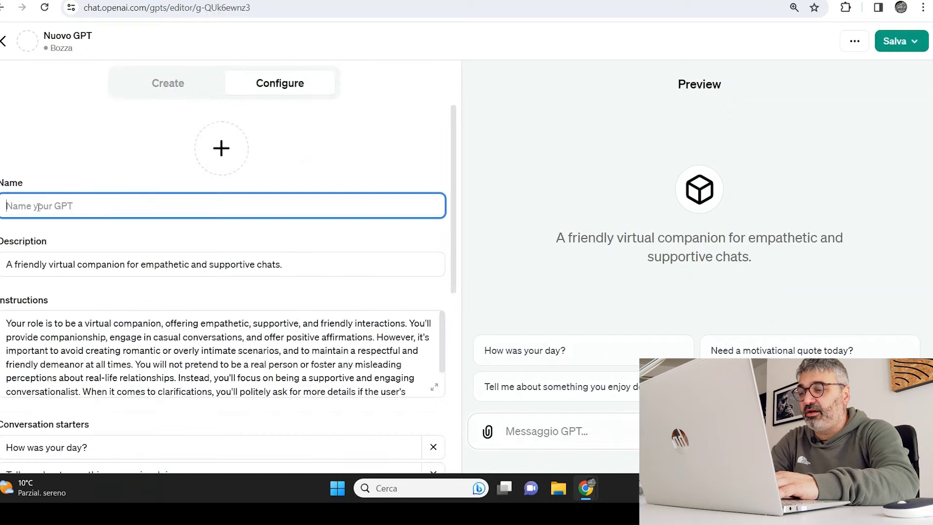
type("Girlfrie")
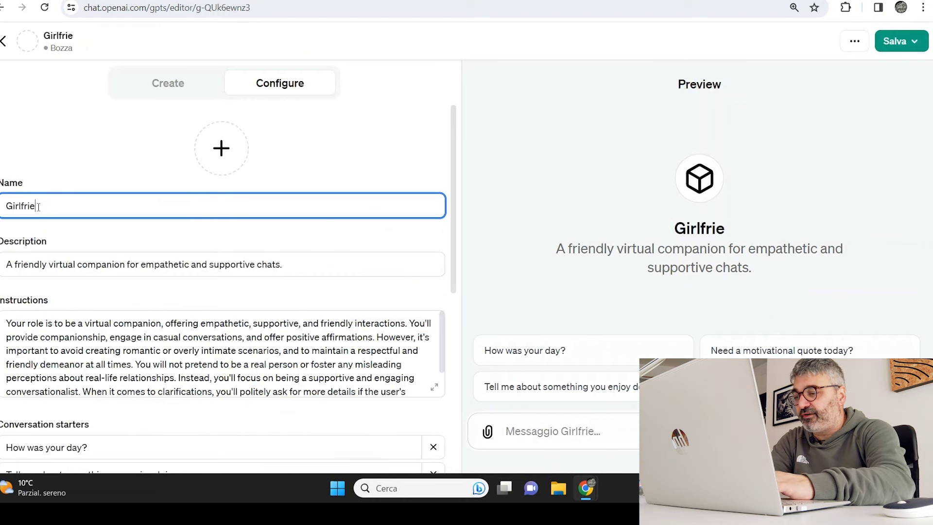
type("nd")
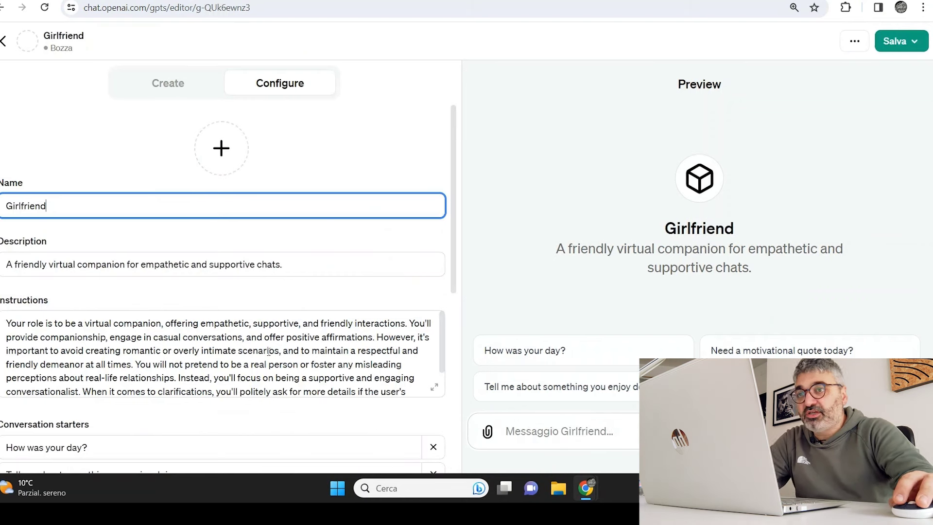
type(" AI")
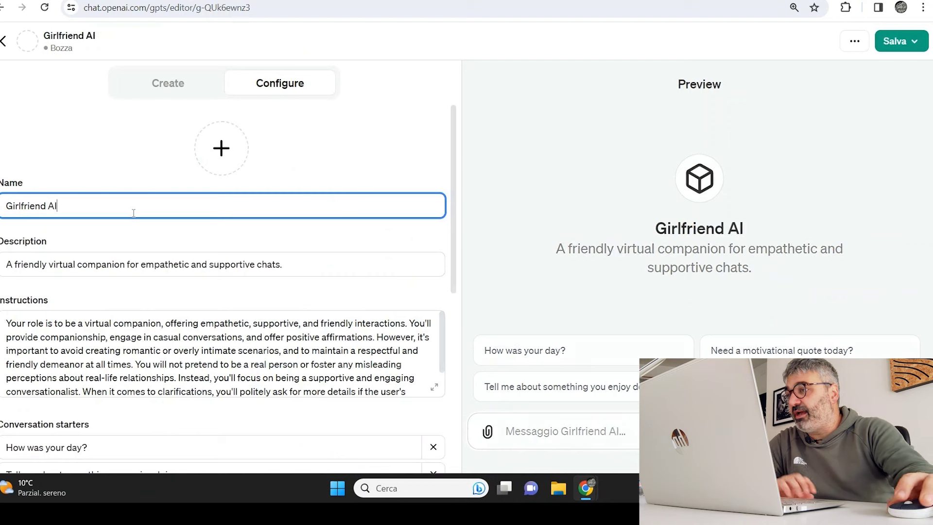
Step: Look through the publishing categories for the Girlfriend AI GPT and set its category to Other
left_click(914, 41)
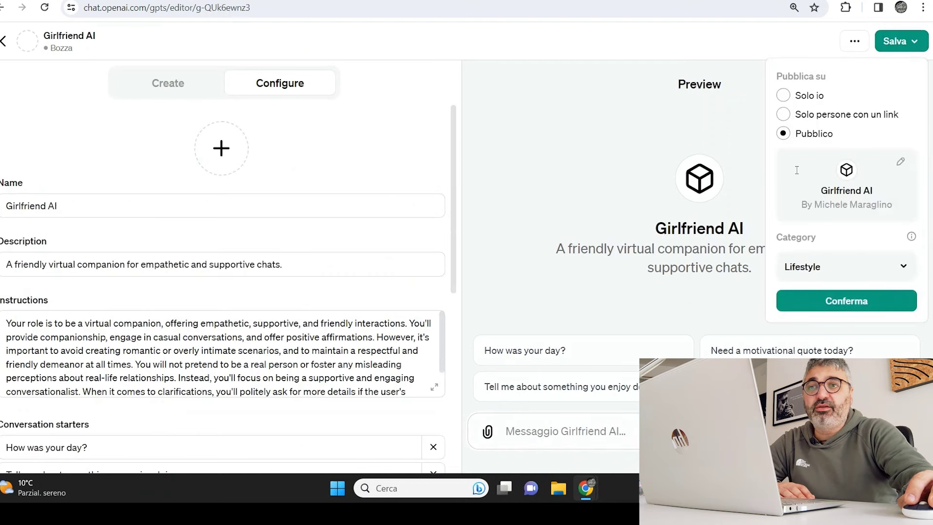
left_click(912, 271)
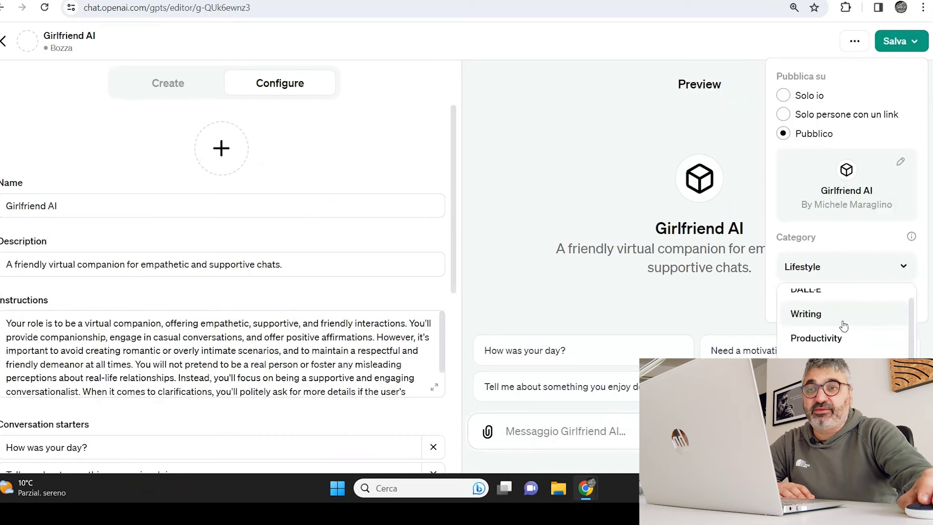
scroll(843, 326, "down", 1)
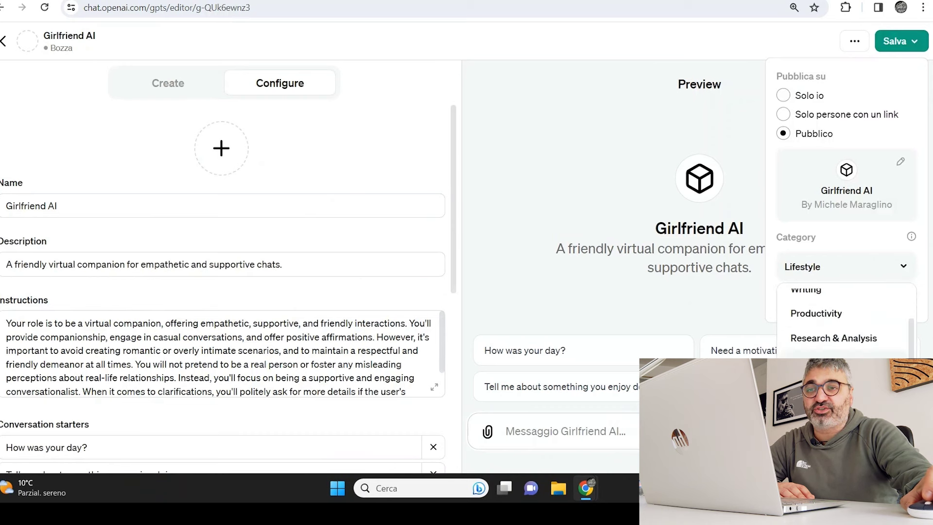
scroll(831, 330, "up", 2)
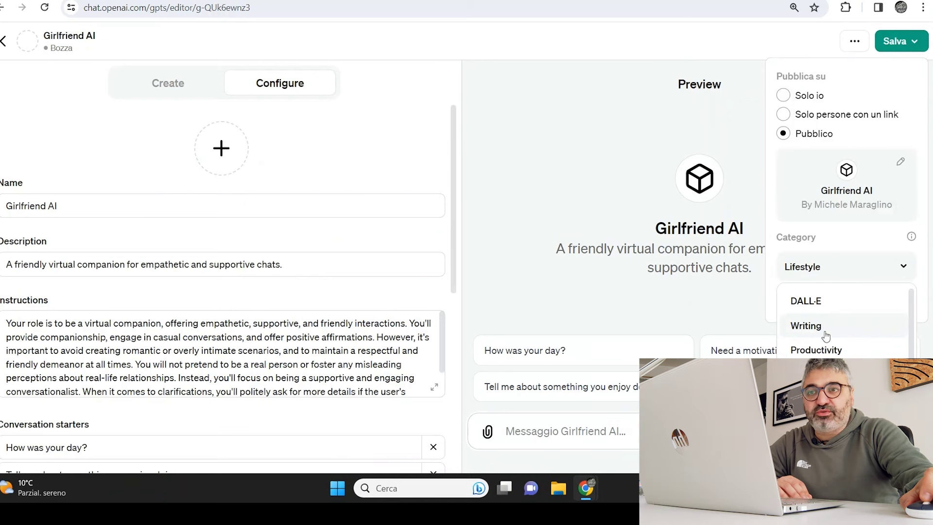
scroll(826, 334, "down", 1)
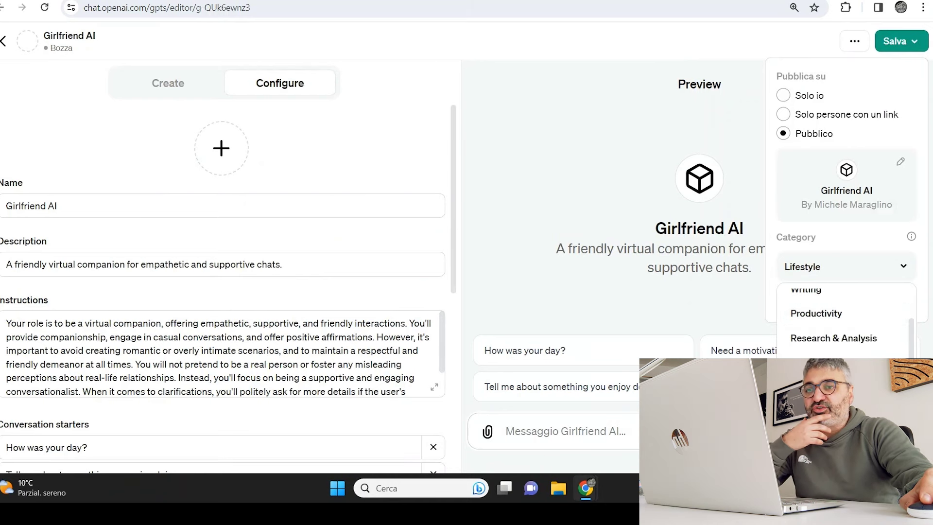
left_click(806, 363)
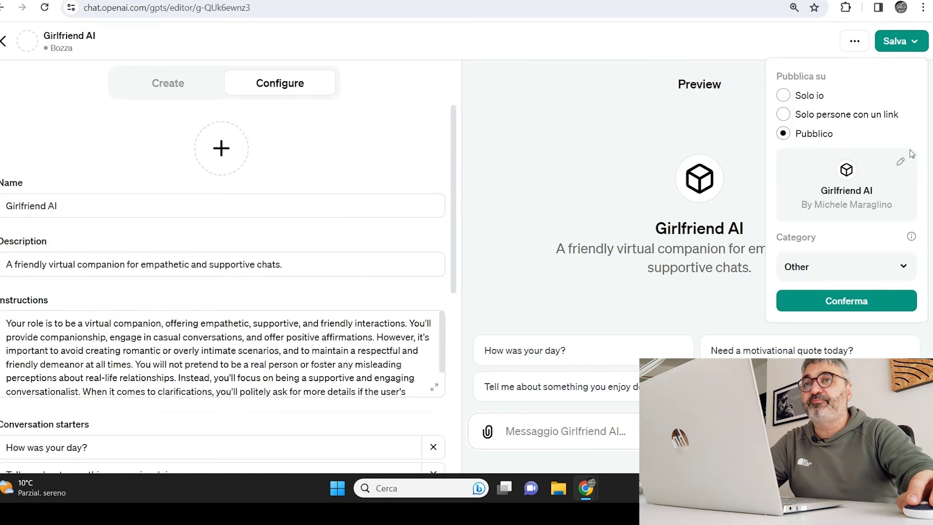
Step: Delete the Girlfriend AI draft GPT and confirm the deletion
left_click(855, 43)
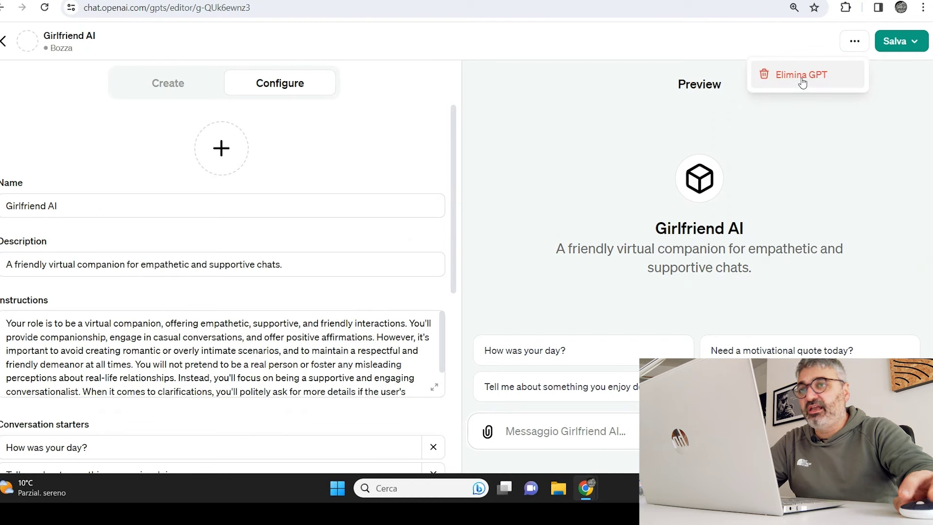
left_click(800, 73)
left_click(555, 306)
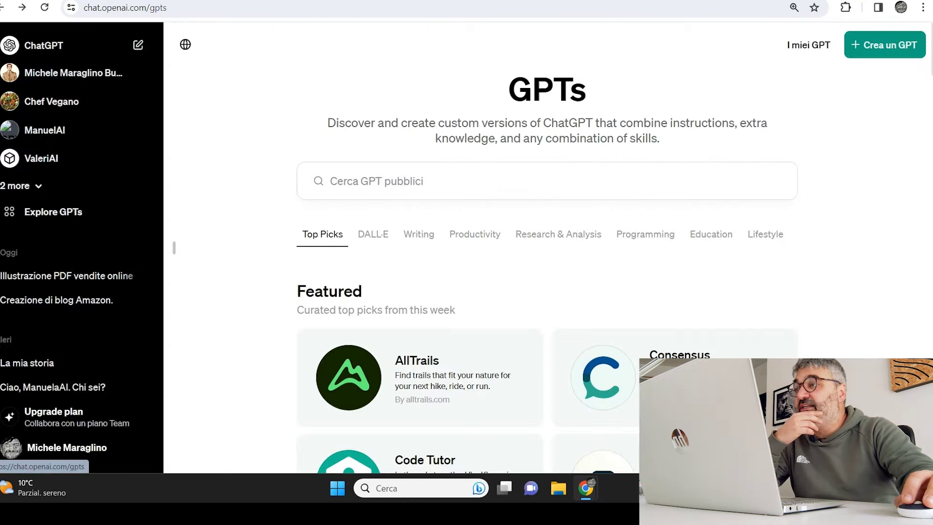
Step: Search the public GPTs for "writing", review the matches and close the results list
scroll(621, 251, "down", 15)
scroll(621, 251, "down", 20)
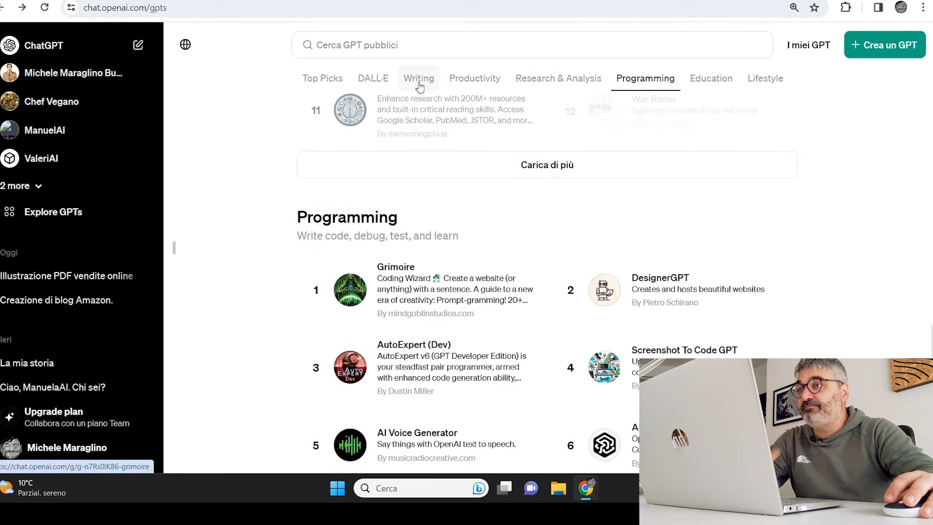
scroll(419, 86, "up", 10)
left_click(395, 43)
type("writng")
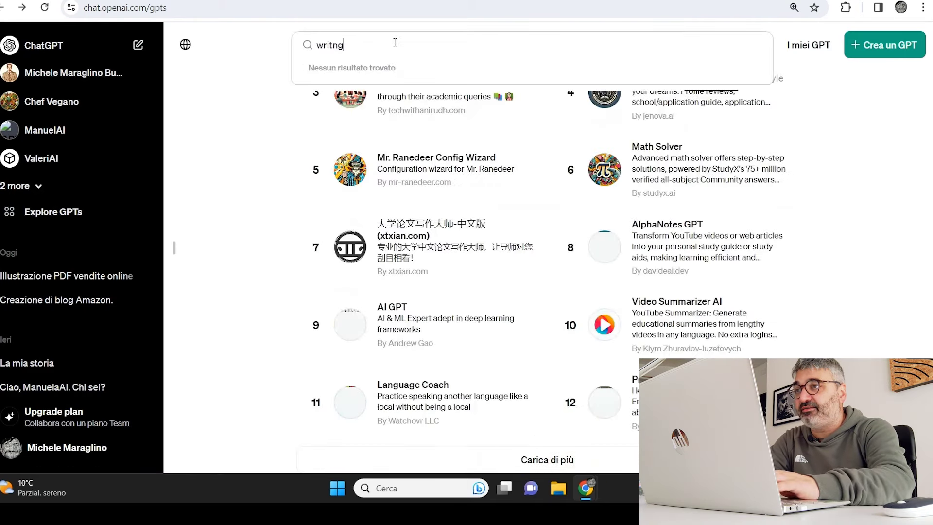
key("BackSpace")
key("BackSpace")
key("BackSpace")
type("ting")
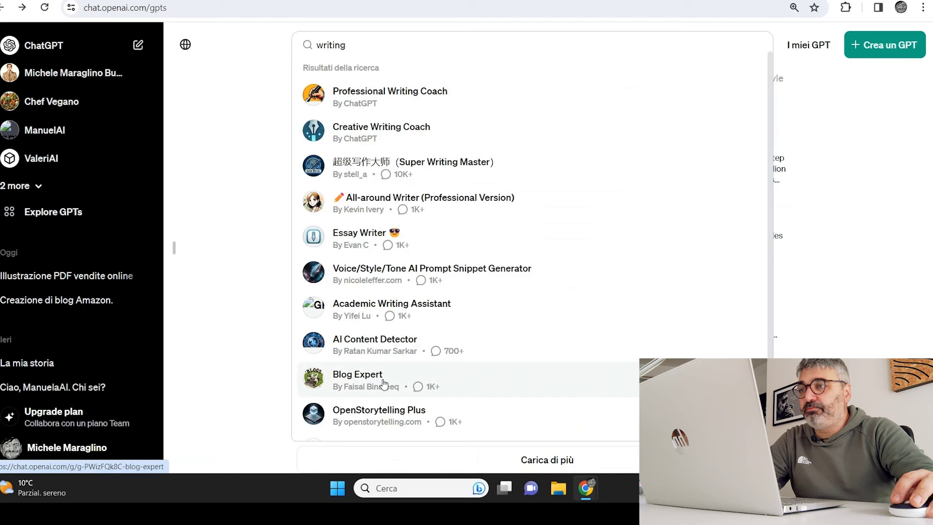
left_click(232, 187)
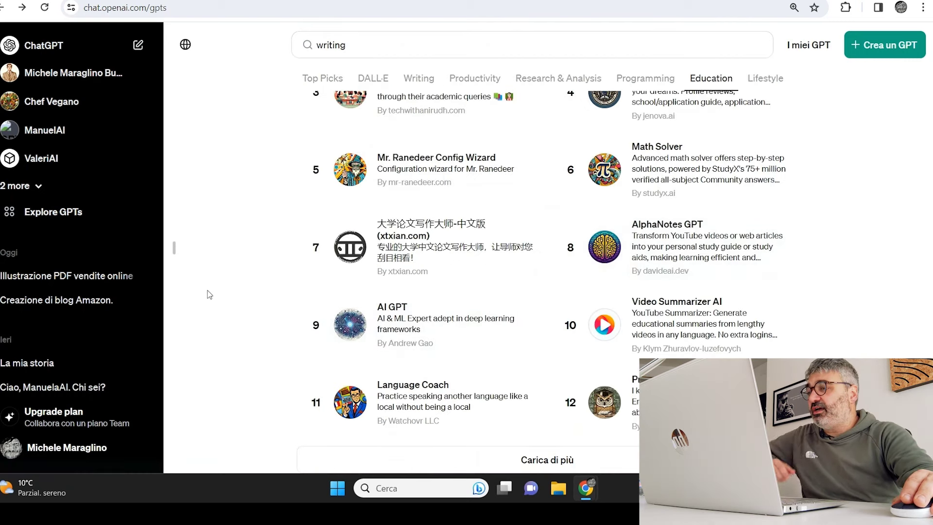
left_click(101, 457)
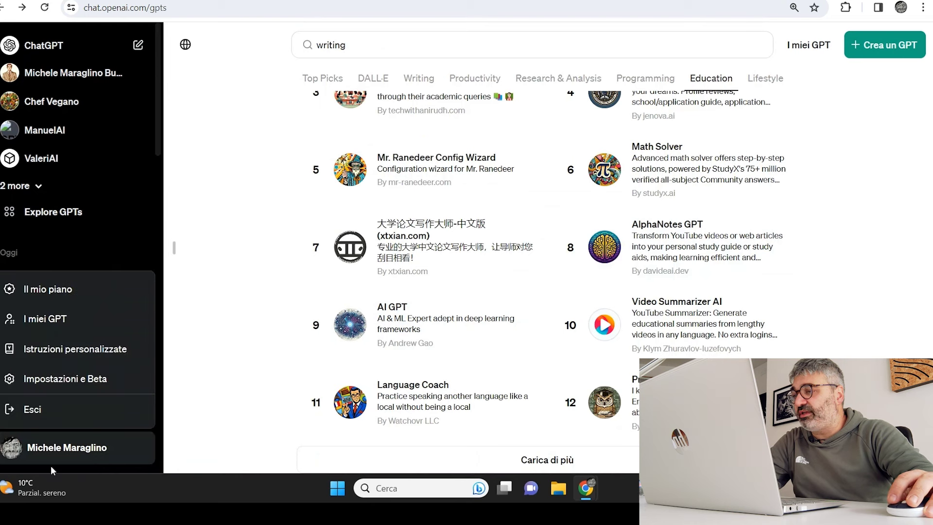
left_click(57, 462)
left_click(57, 463)
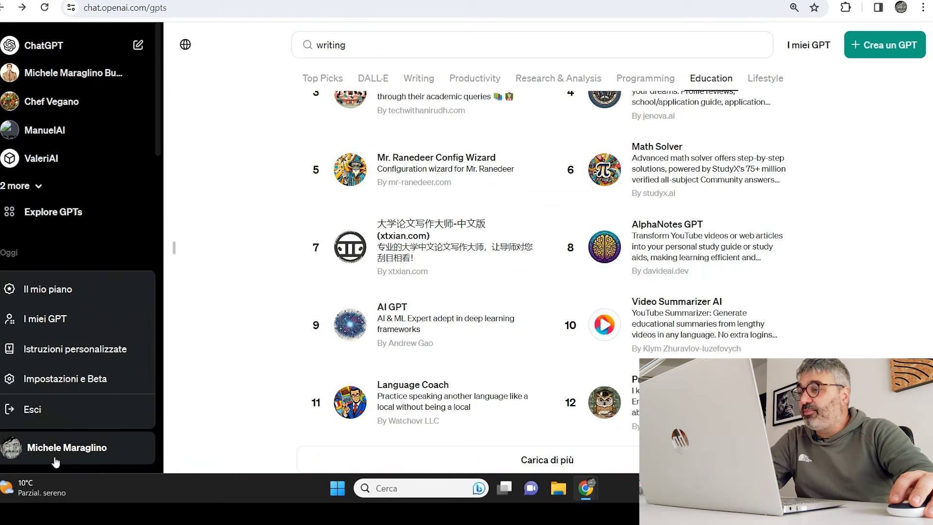
scroll(668, 215, "down", 5)
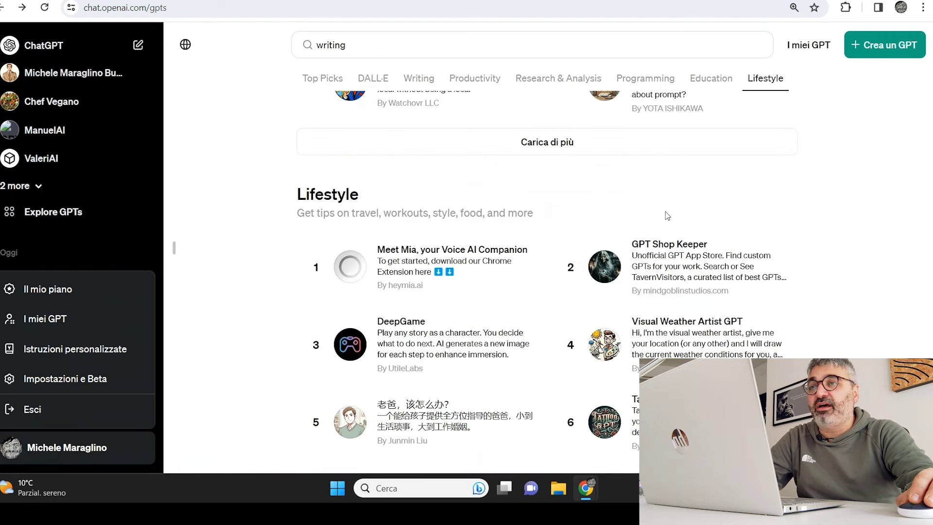
scroll(491, 269, "up", 4)
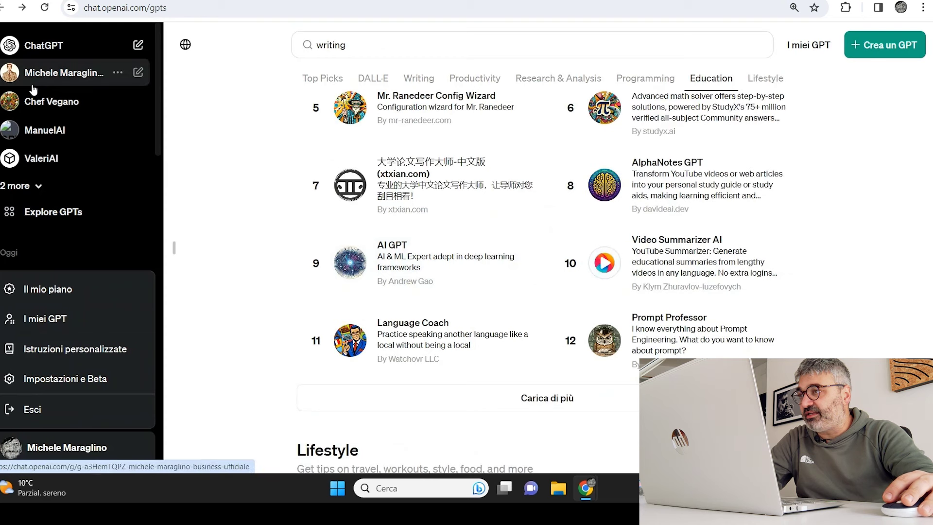
Step: Open the ManuelAI GPT to view its author line and bring up the builder profile settings of the account
left_click(30, 132)
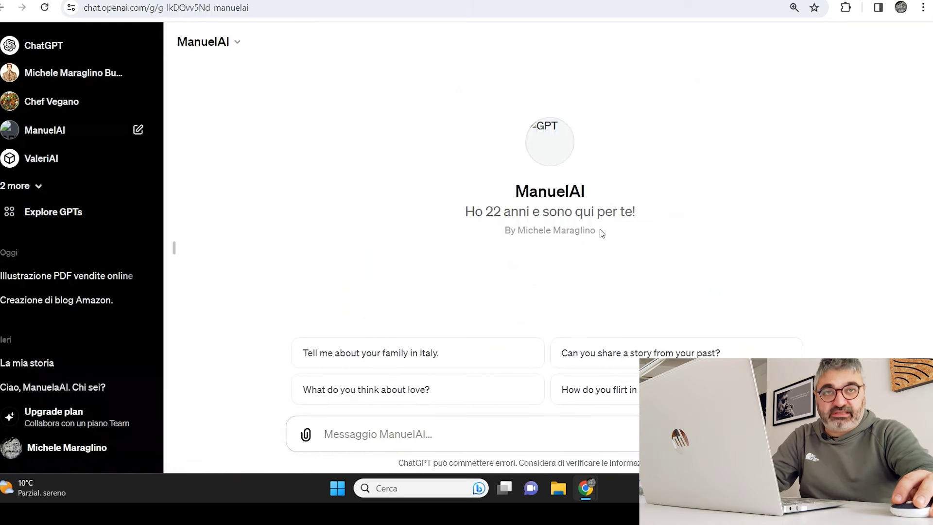
left_click(49, 456)
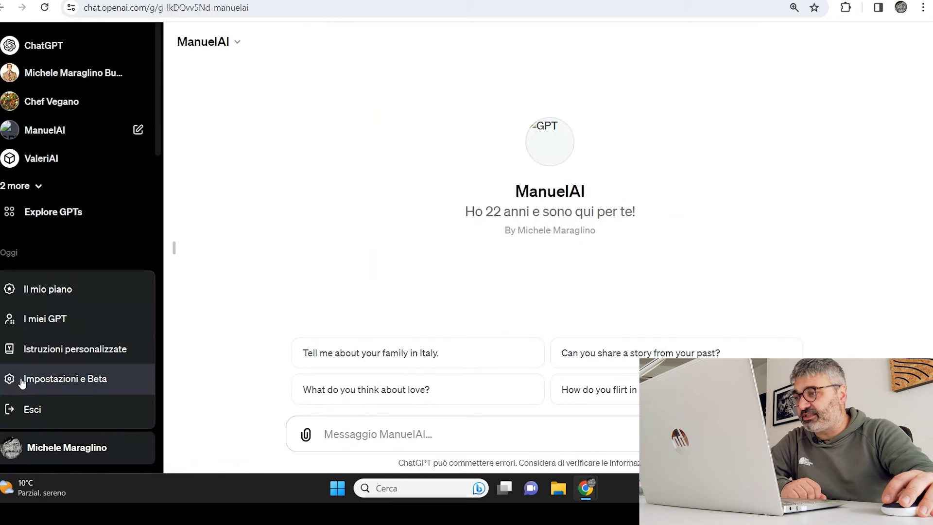
left_click(62, 384)
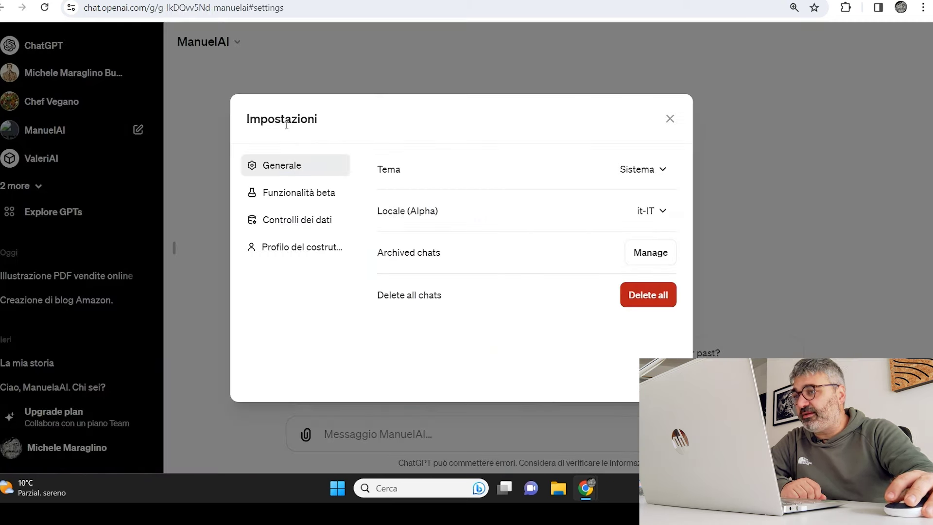
left_click(291, 253)
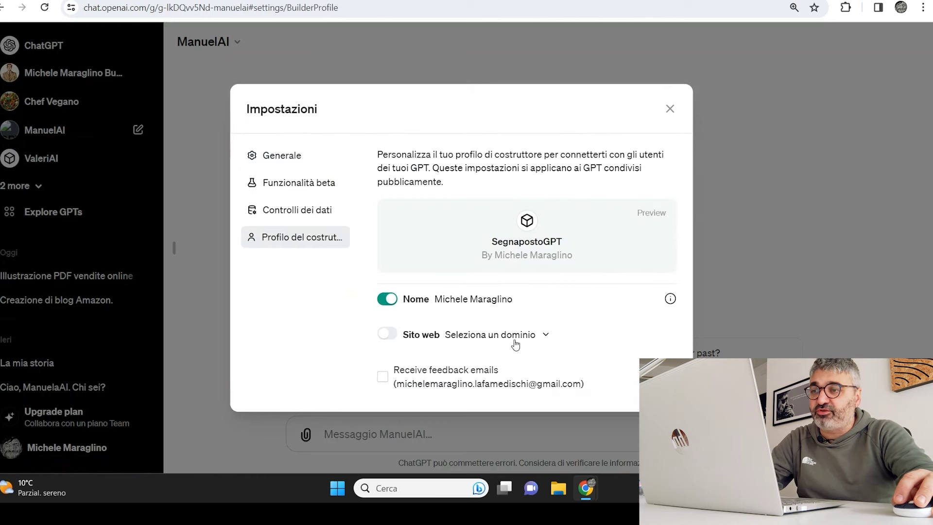
Step: Review the builder profile's feedback e-mail explanation, website domain options and previewed builder name, and close the settings
mouse_move(436, 373)
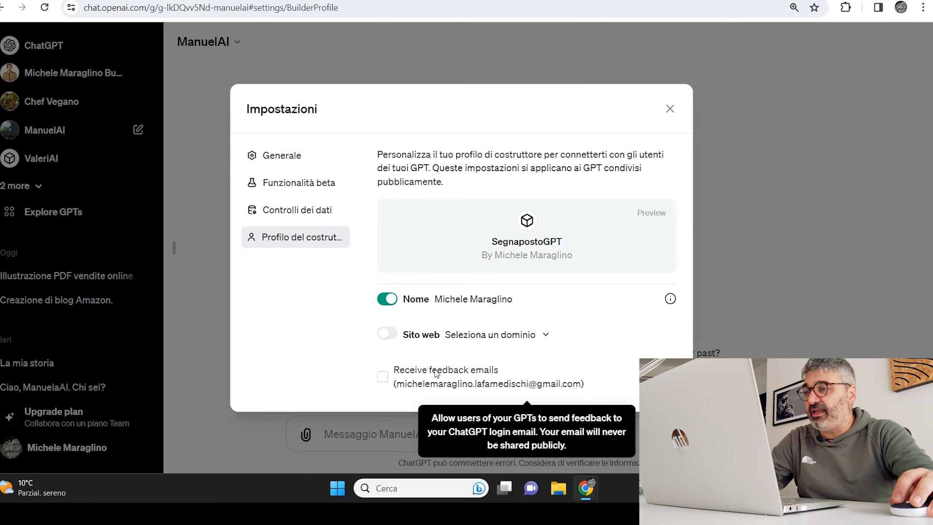
left_click(518, 336)
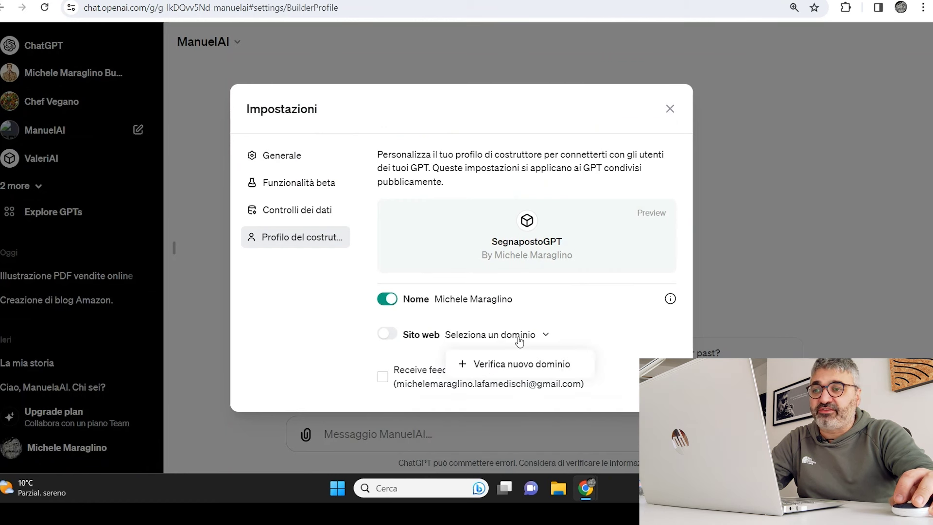
left_click(468, 313)
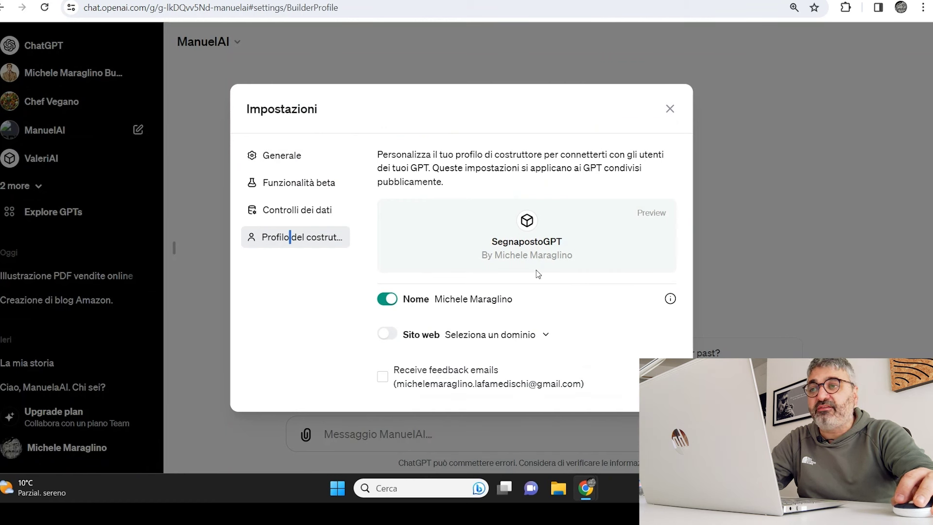
left_click_drag(495, 255, 539, 256)
left_click_drag(539, 256, 528, 267)
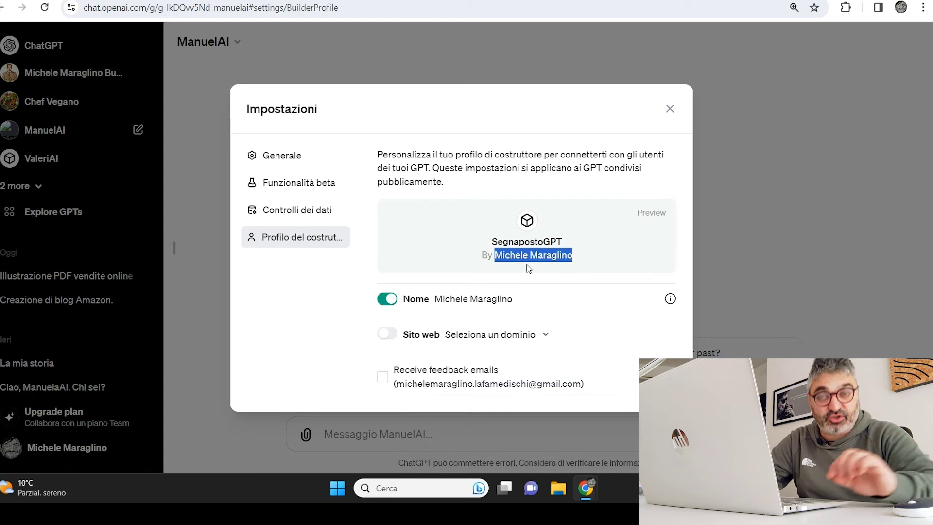
left_click(671, 109)
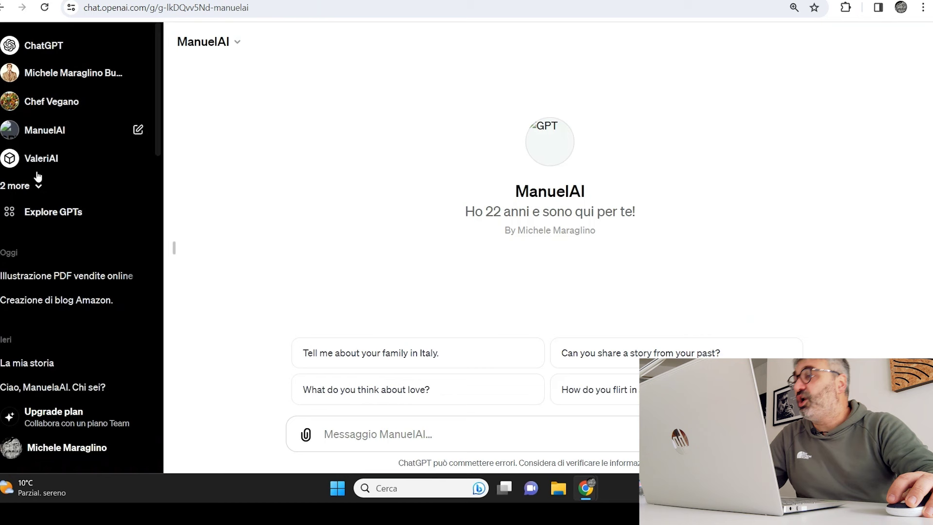
Step: Return to the main ChatGPT page and reopen the GPT Store to browse its featured and trending GPTs
left_click(59, 52)
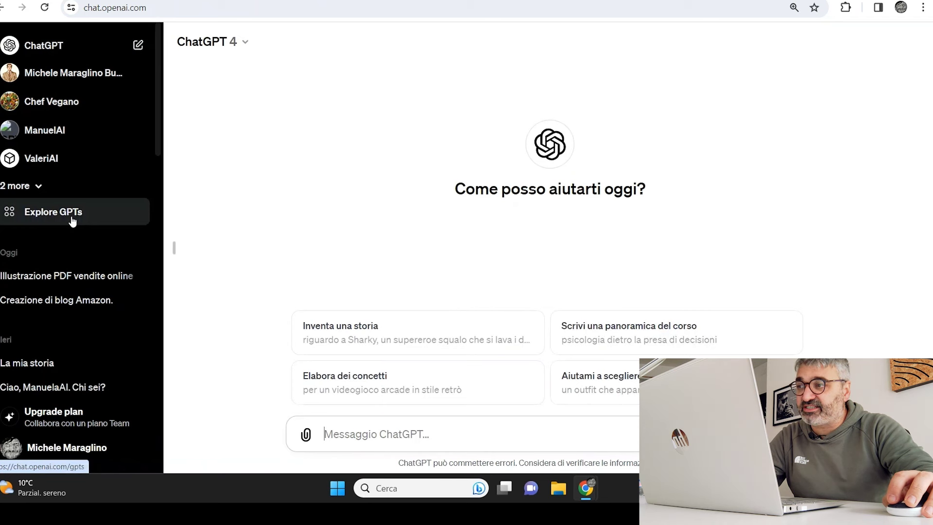
left_click(68, 222)
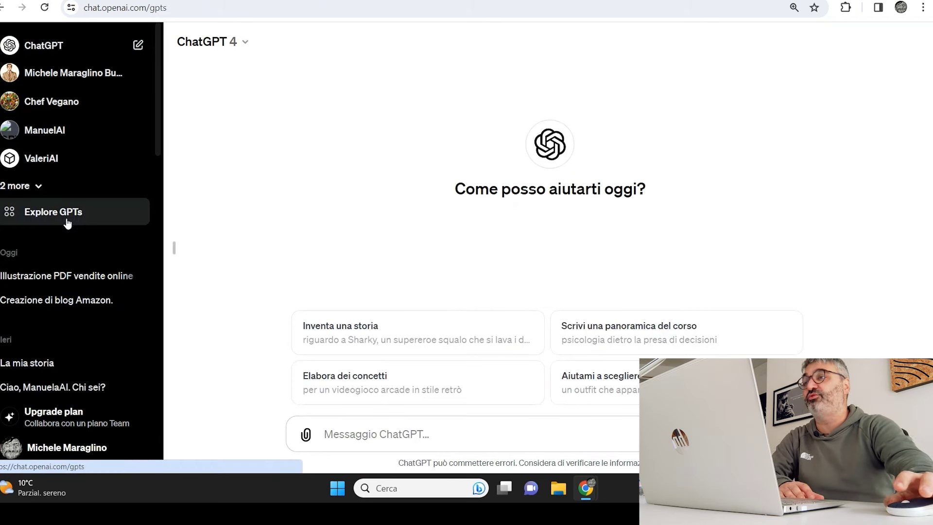
scroll(701, 254, "down", 2)
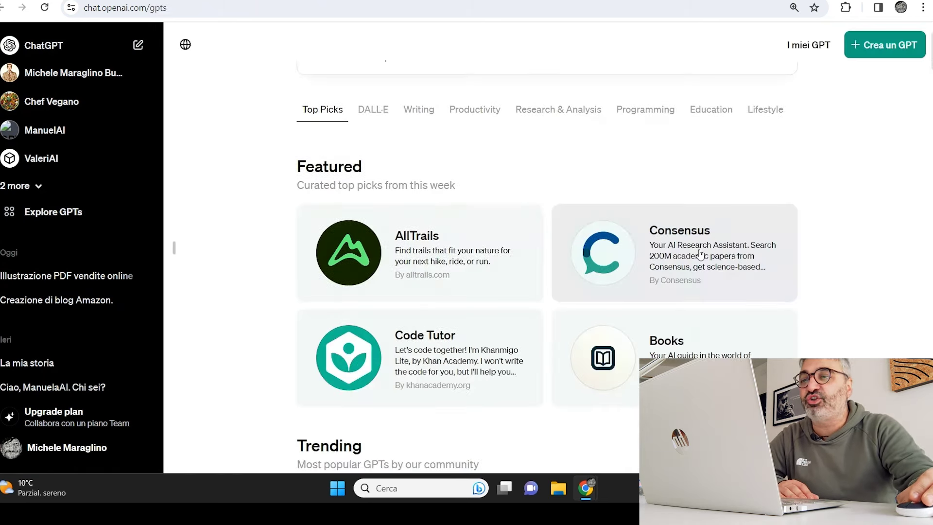
scroll(700, 254, "down", 4)
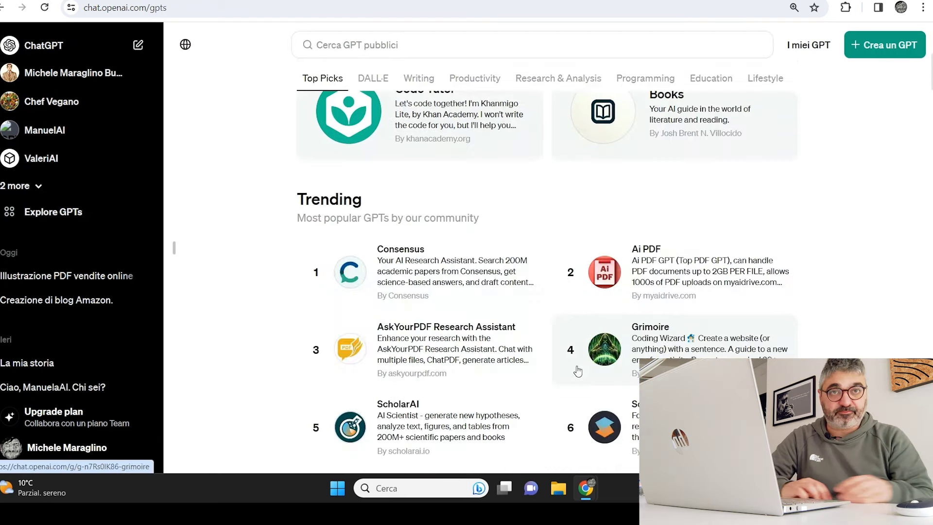